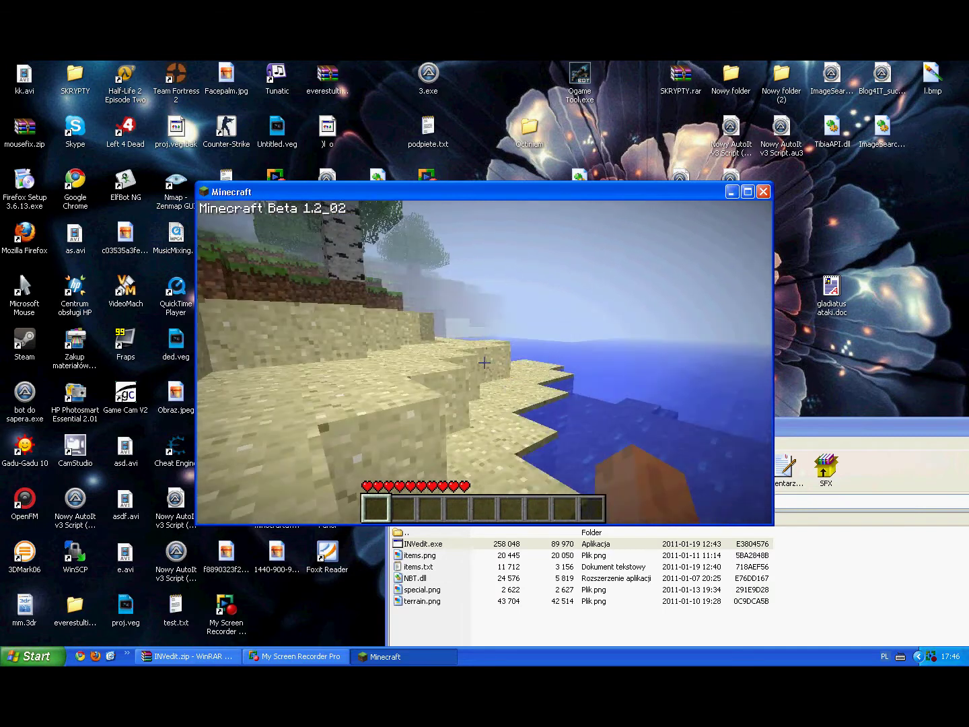
Step: Save the running Minecraft world and quit to the title screen
key(Escape)
click(498, 359)
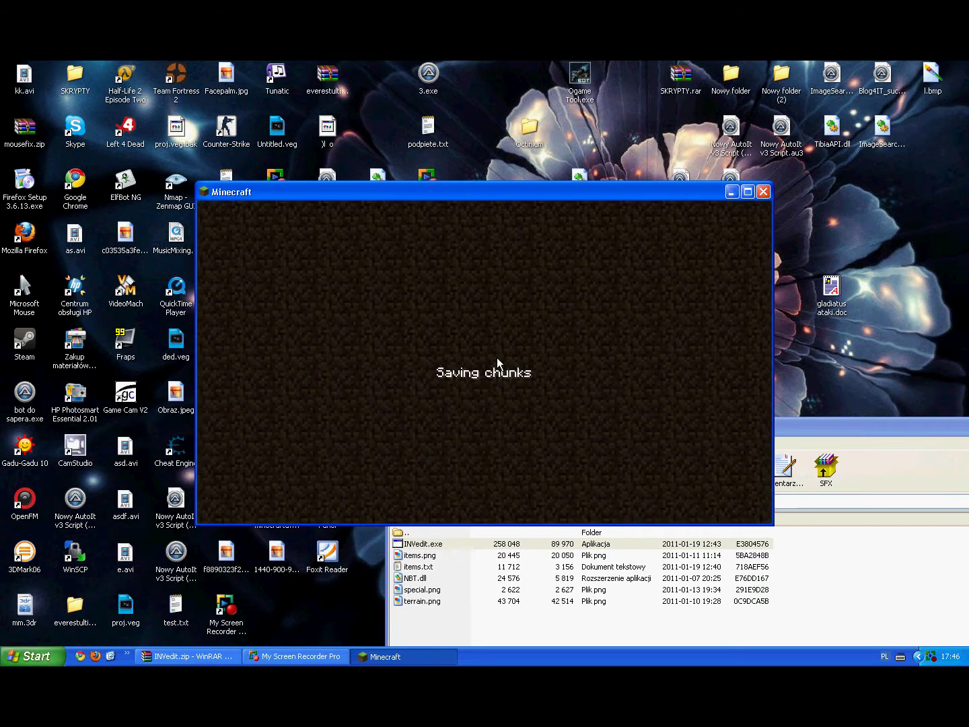
Step: Launch INVedit.exe from the INVedit archive and load the World3 inventory
double_click(441, 544)
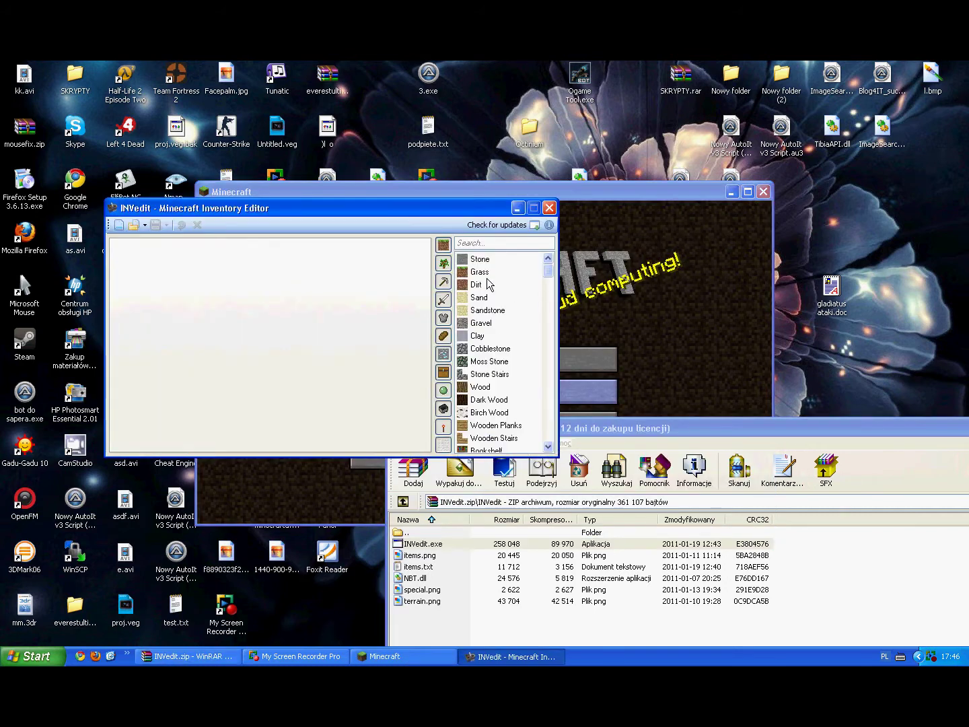
click(144, 225)
click(173, 270)
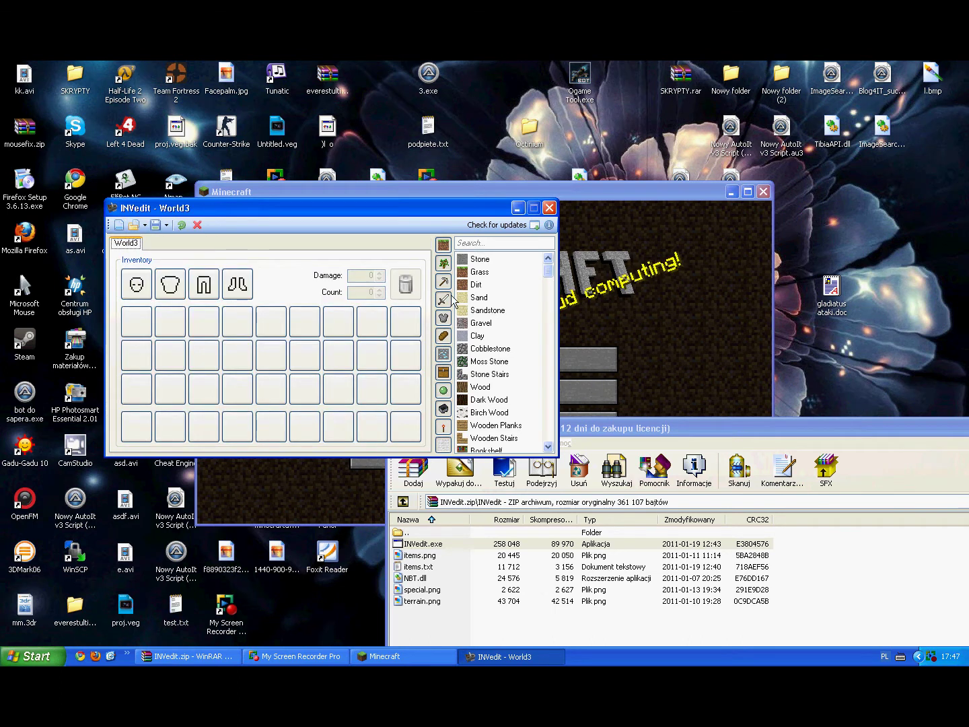
Step: Add a Diamond Pickaxe to the first slot of the lowest inventory row and a Wooden Pickaxe to the second
drag(550, 276, 543, 329)
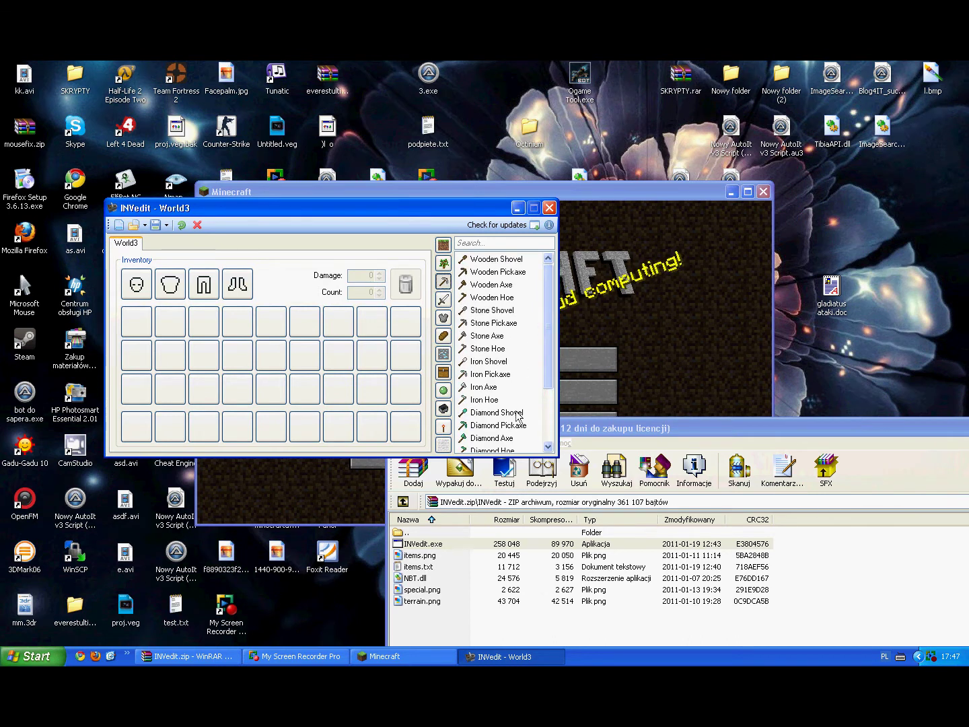
drag(511, 426, 134, 433)
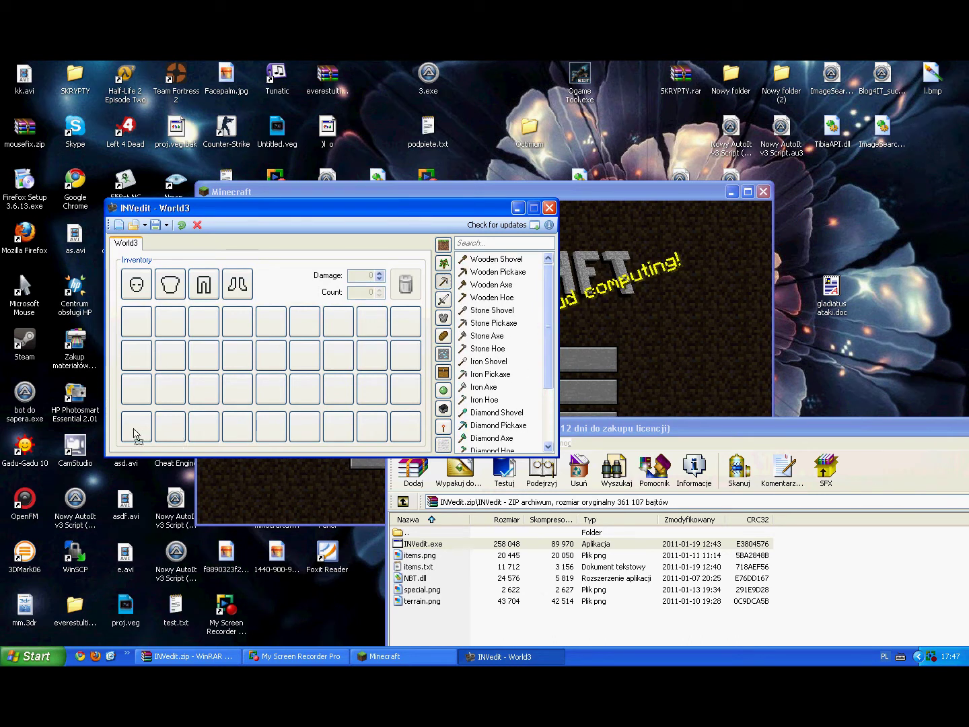
drag(497, 272, 169, 431)
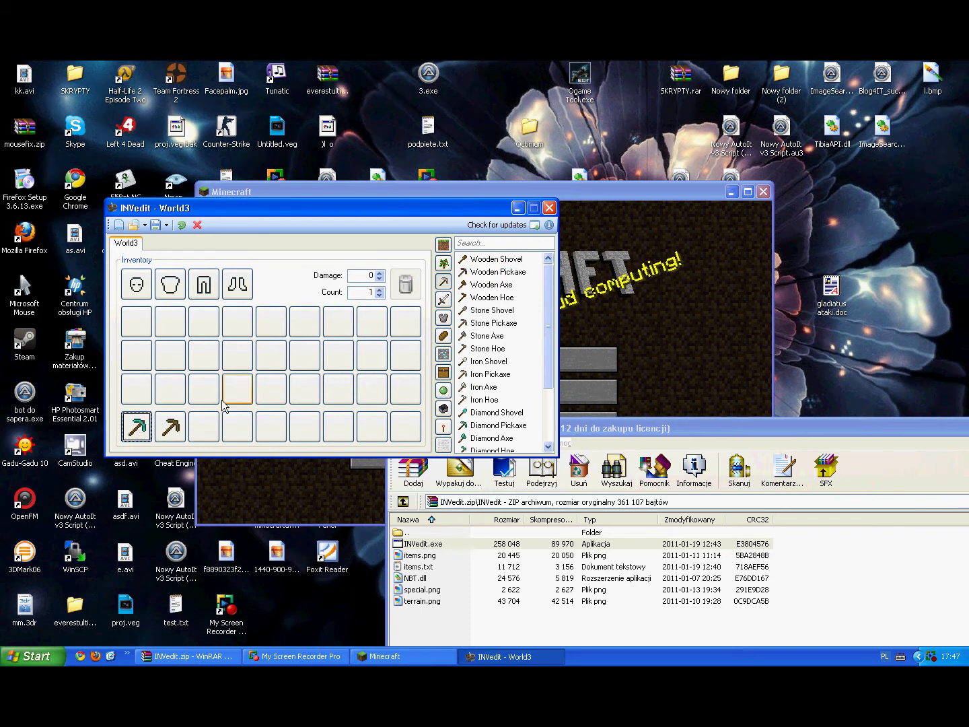
Step: Set the damage of the diamond pickaxe and the wooden pickaxe to 10
double_click(370, 275)
text(1)
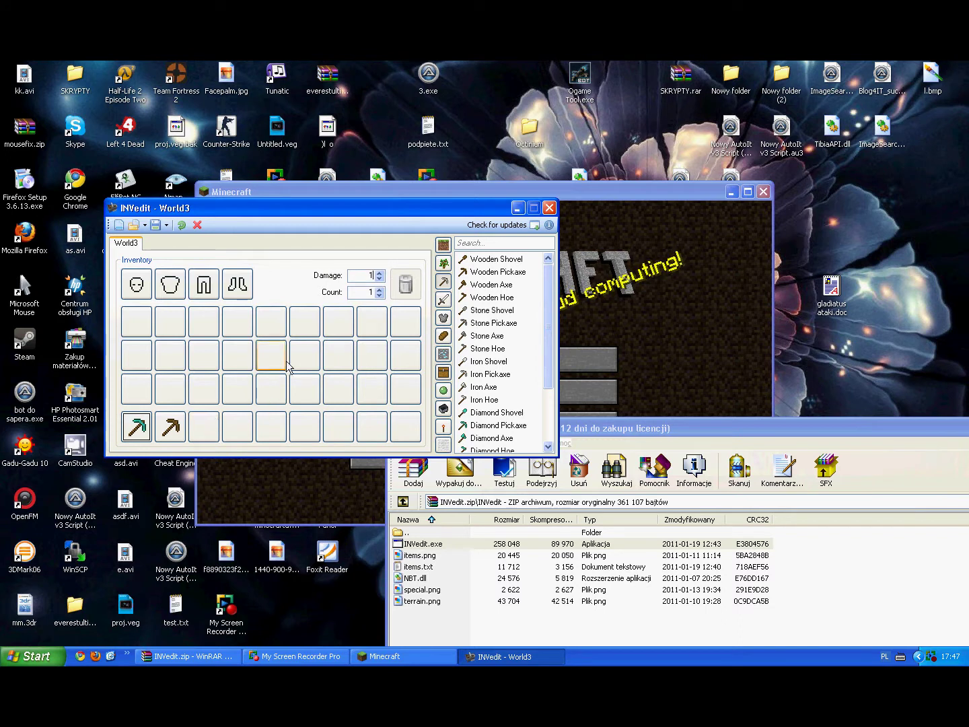
click(234, 434)
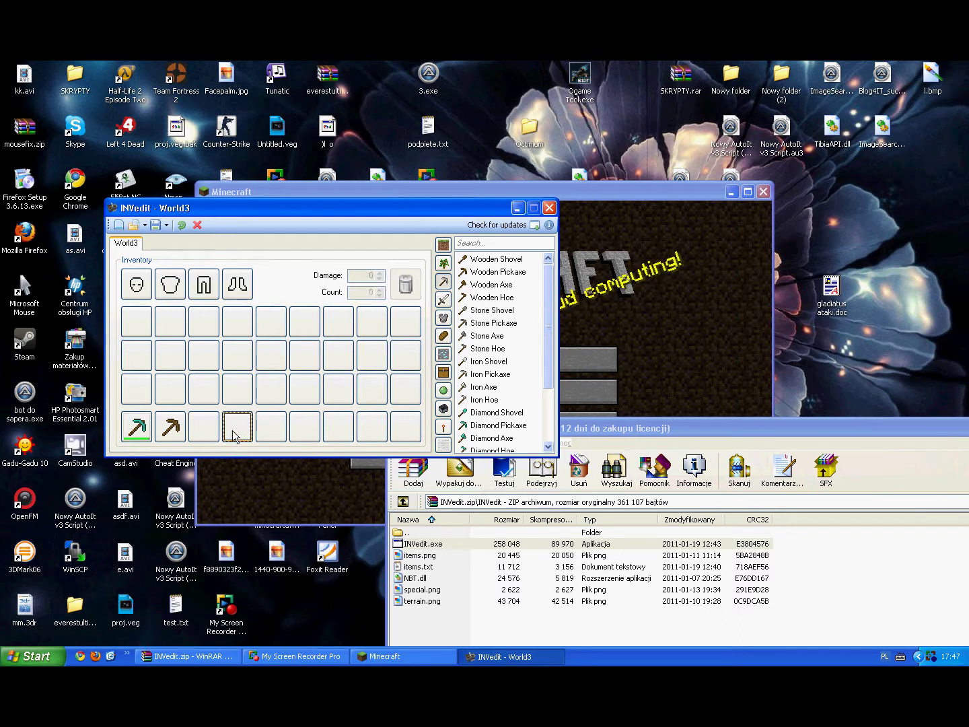
click(169, 429)
click(138, 424)
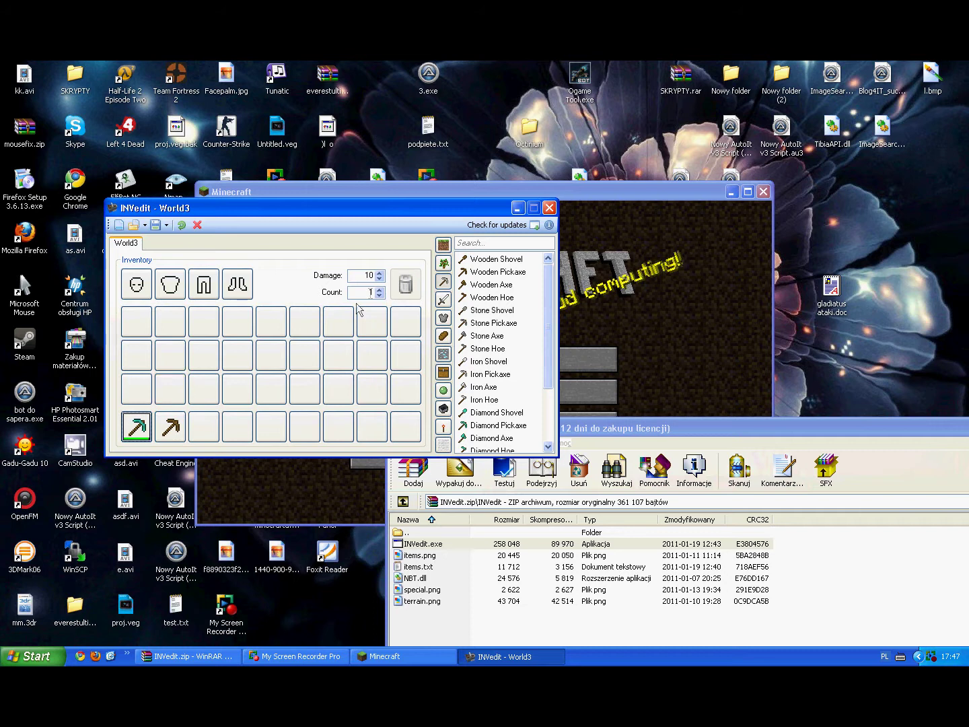
drag(364, 276, 378, 275)
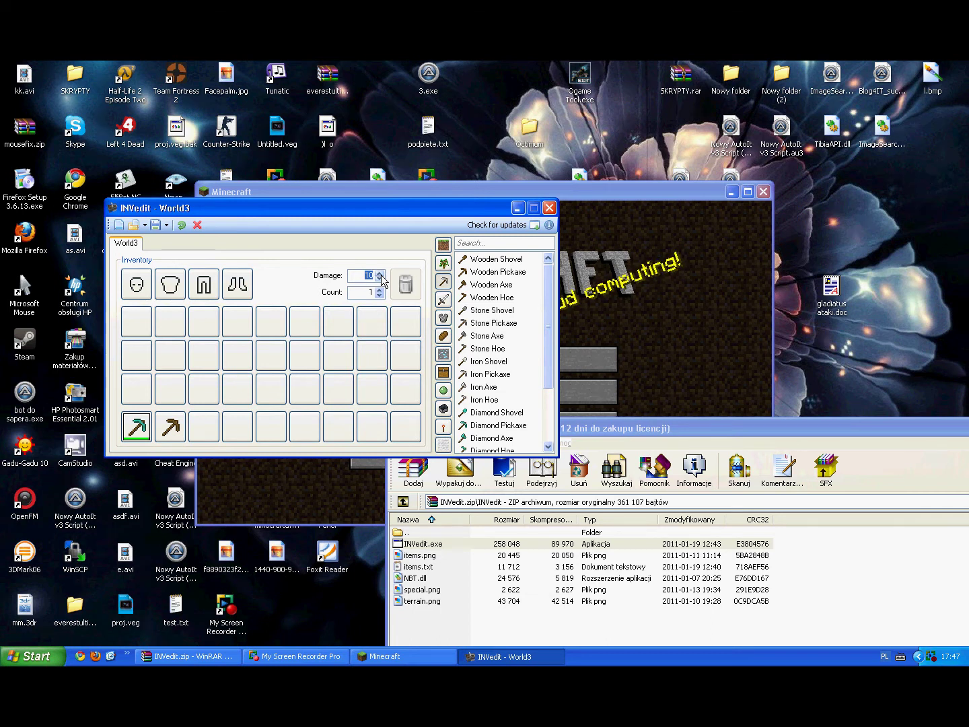
click(174, 431)
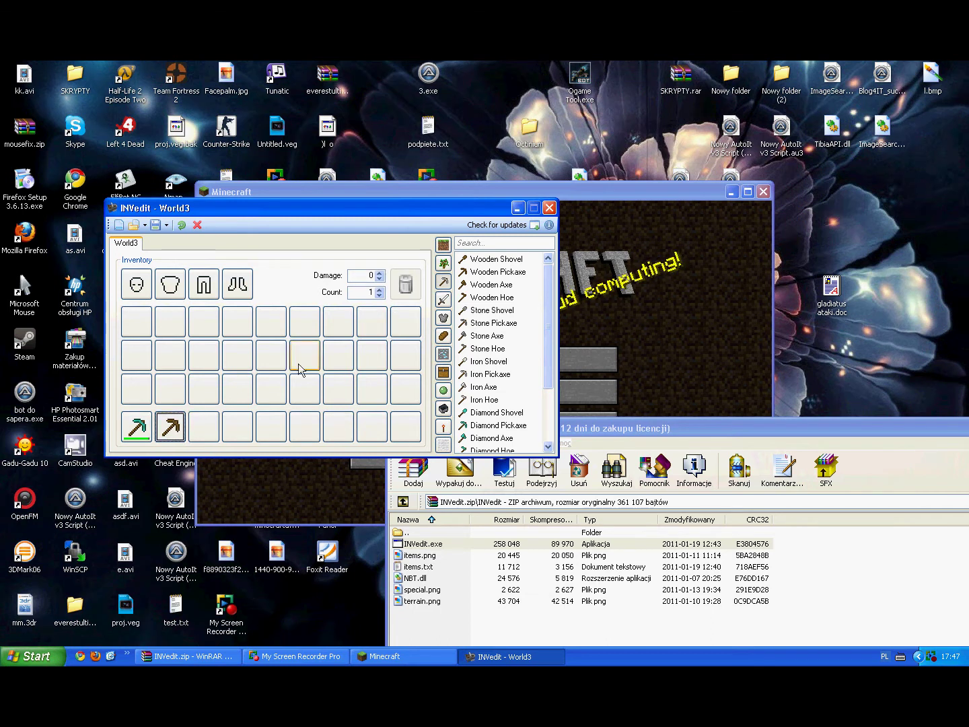
click(298, 384)
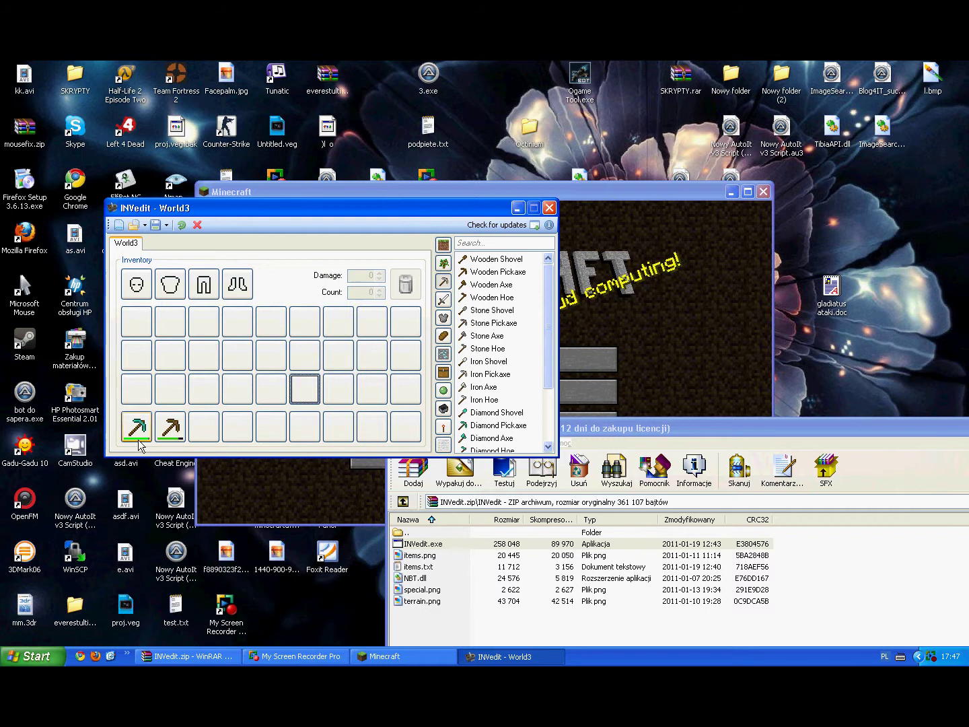
Step: Add a Golden pickaxe to the third slot of the lowest inventory row
drag(547, 379, 206, 428)
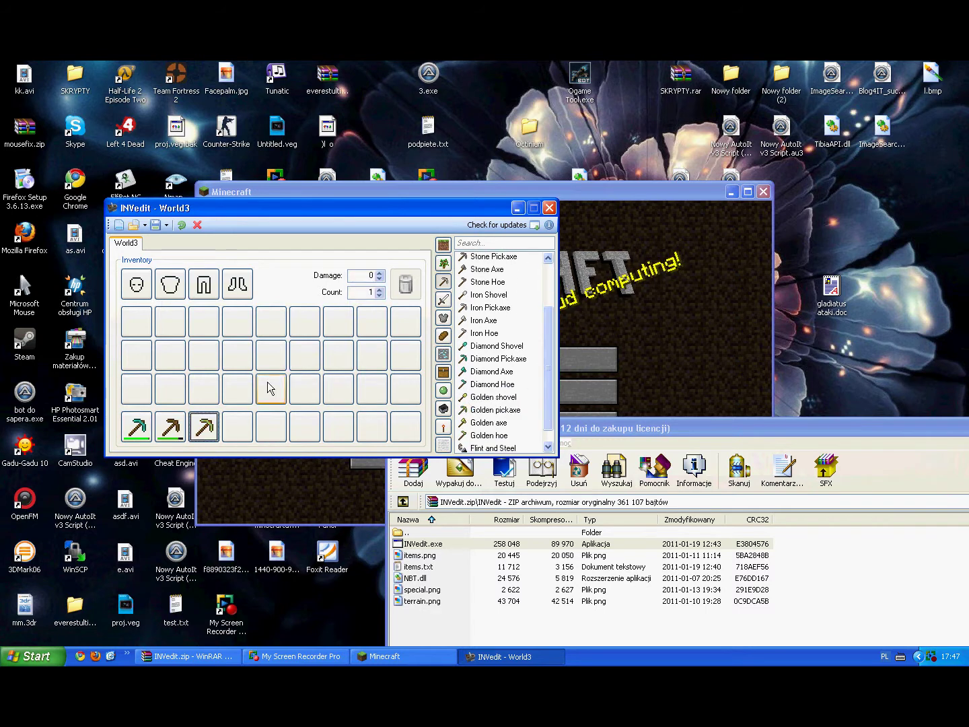
click(271, 388)
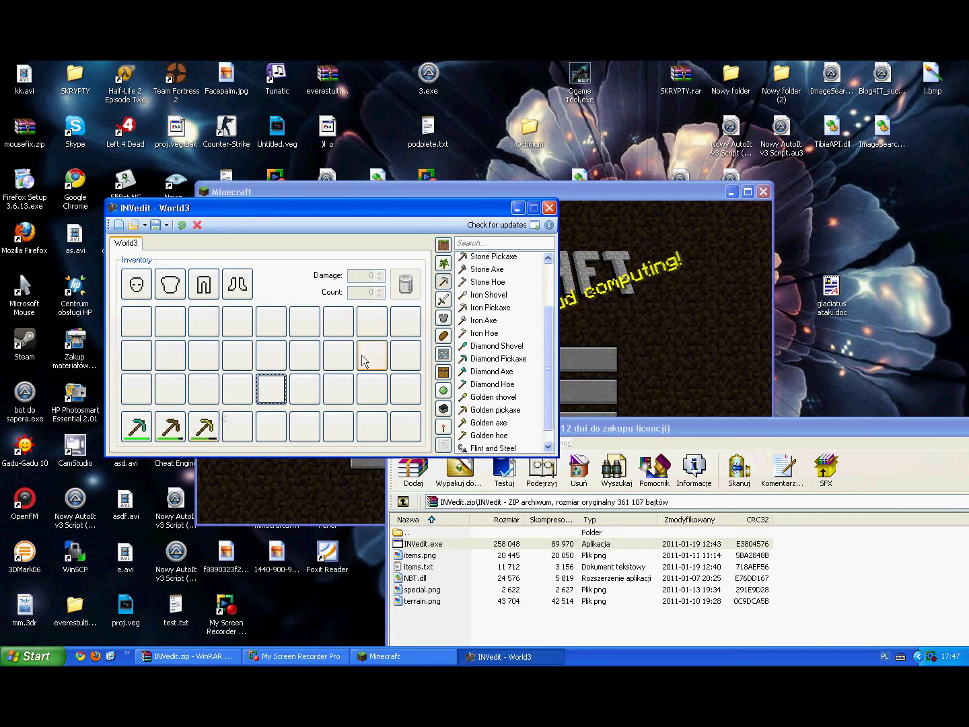
scroll(547, 364, up, 2)
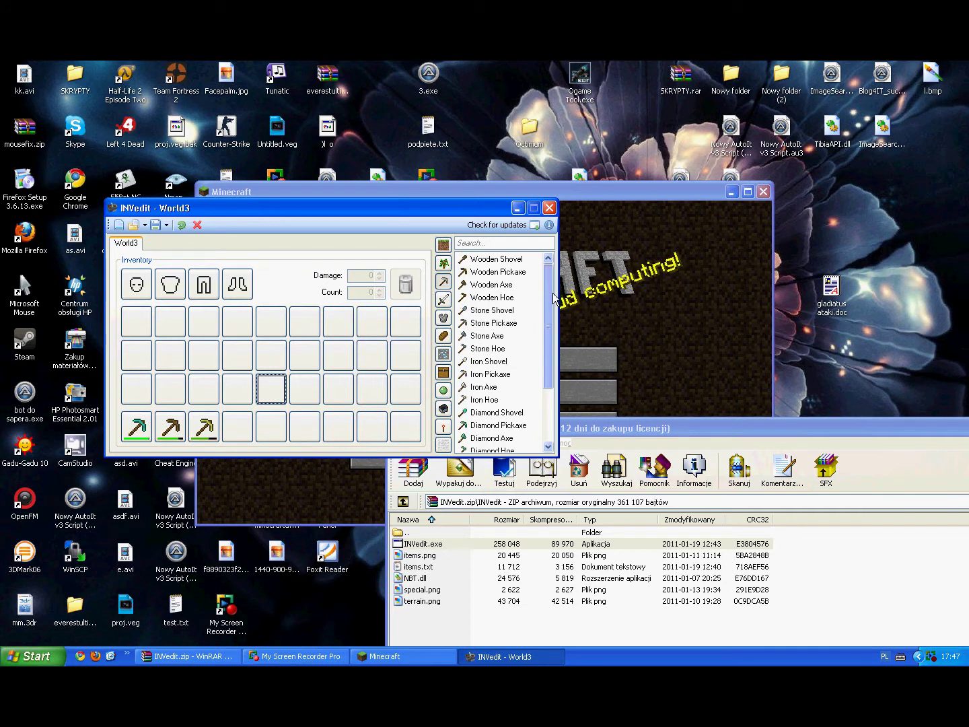
Step: Set the damage of the diamond, wooden and golden pickaxes to -32657
click(137, 426)
key(Tab)
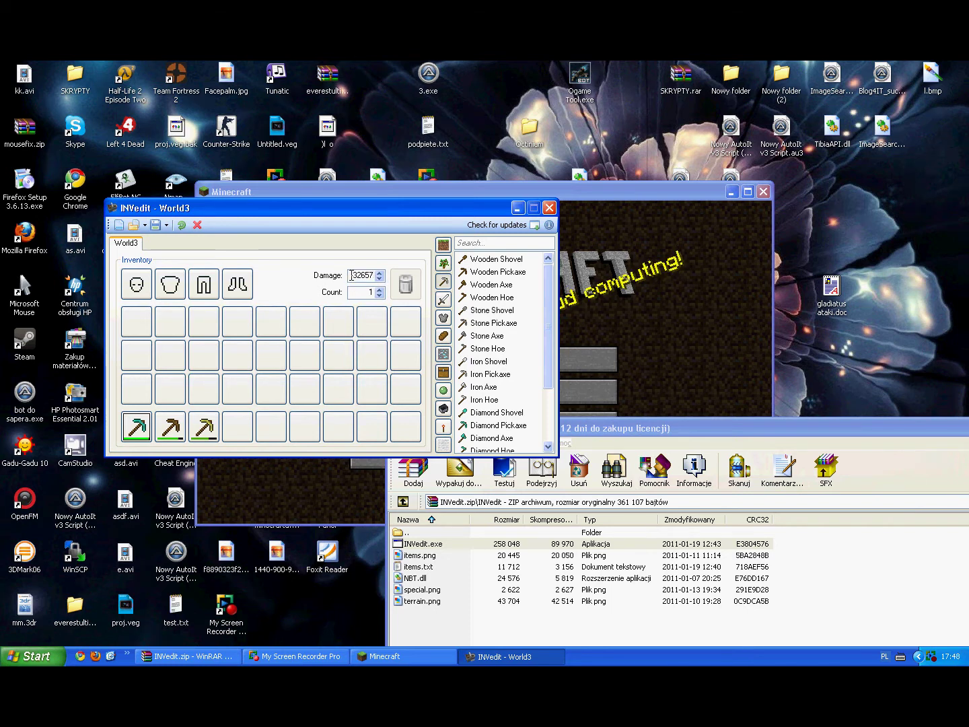
click(172, 423)
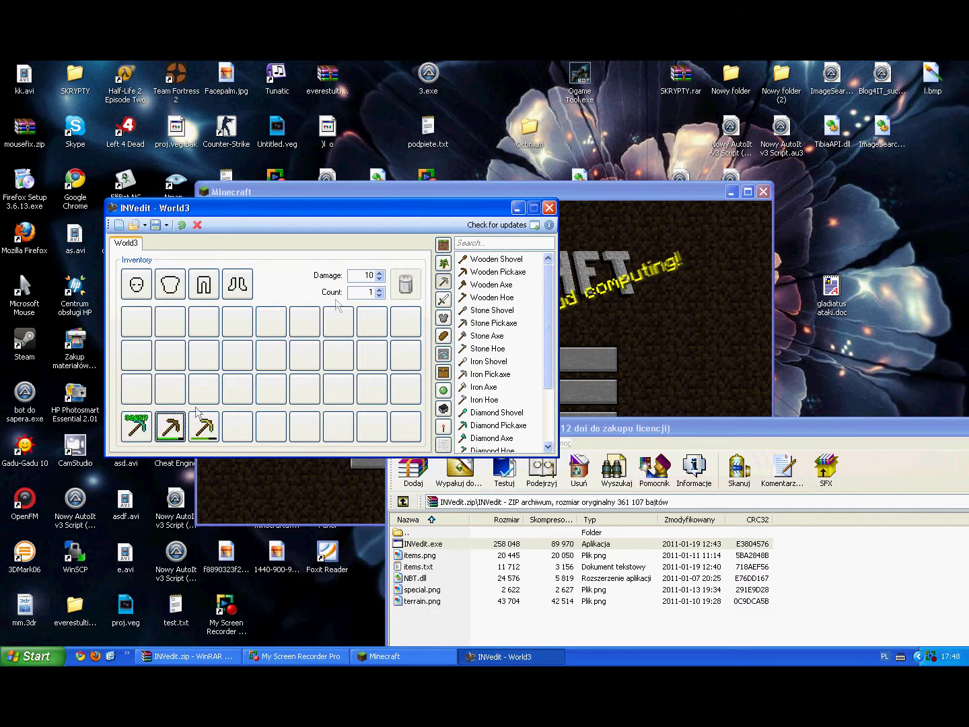
double_click(363, 275)
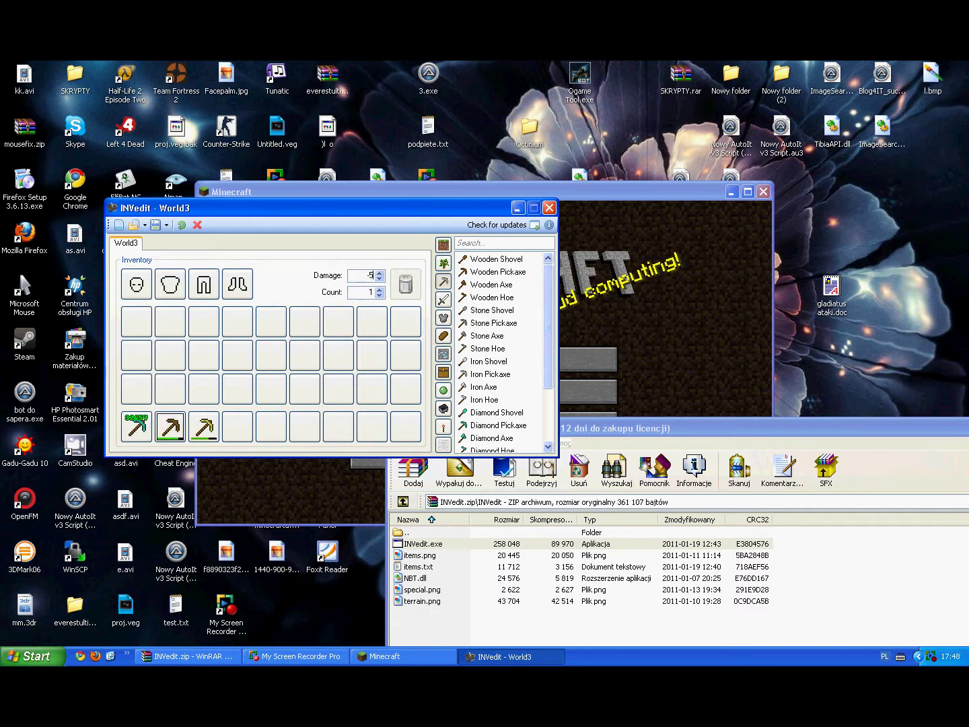
text(-5000)
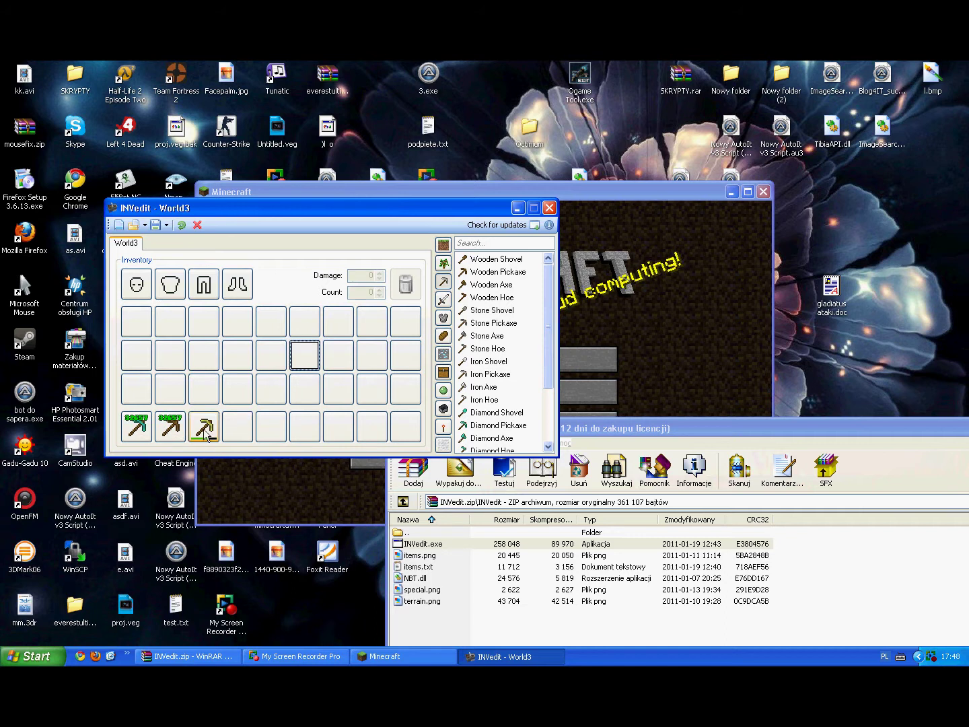
click(204, 428)
double_click(365, 274)
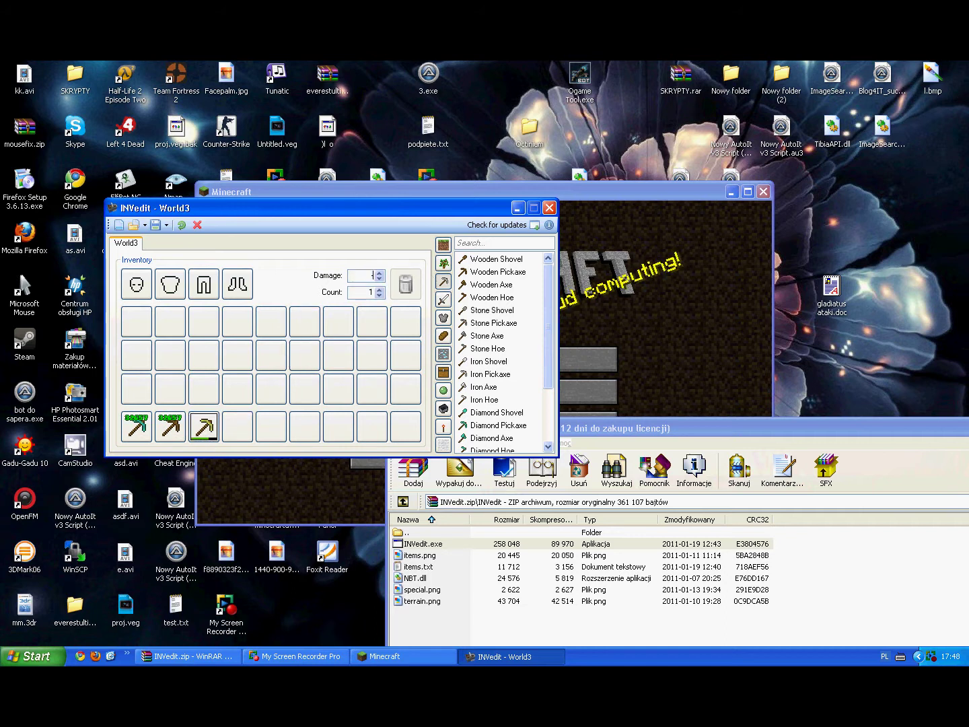
click(305, 355)
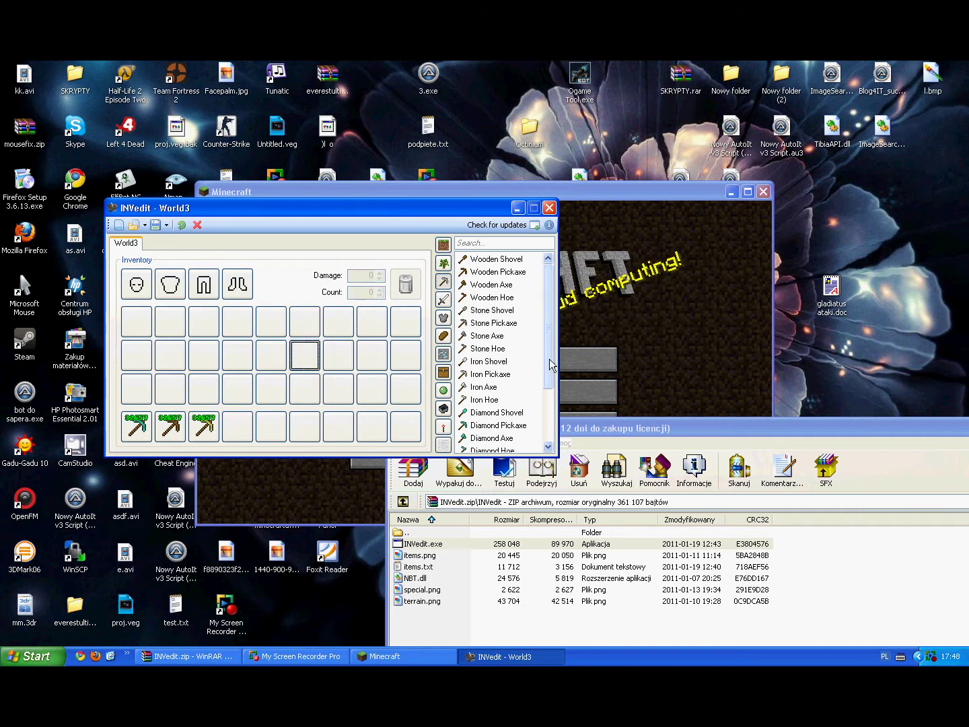
Step: Add a Diamond Sword to the fourth slot of the lowest inventory row and set its damage to -32657
drag(550, 368, 551, 424)
click(444, 300)
drag(495, 296, 240, 430)
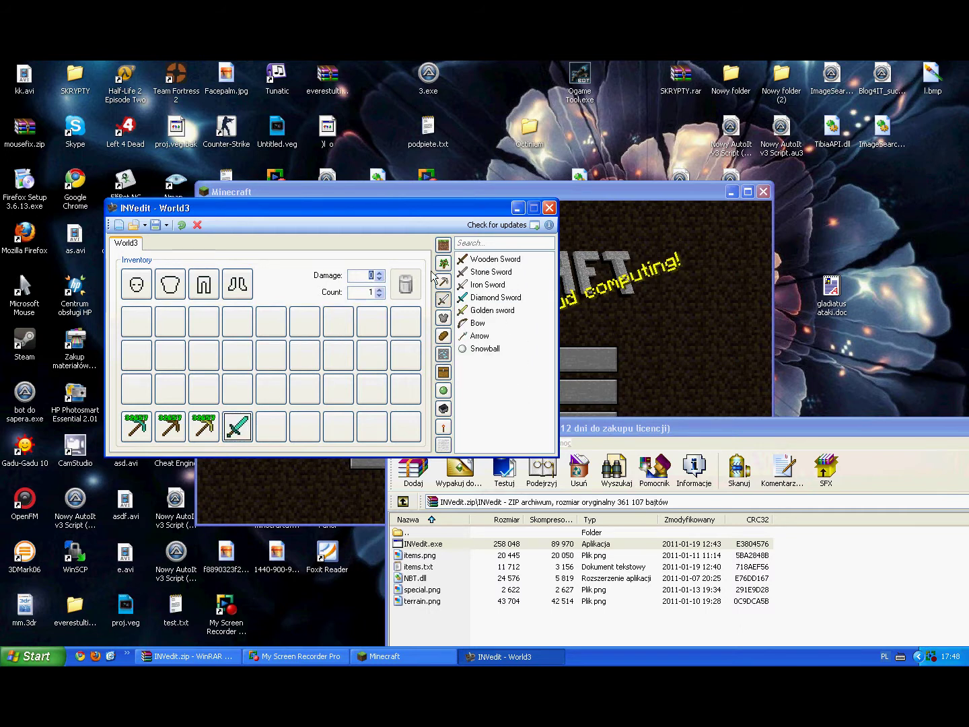
click(478, 372)
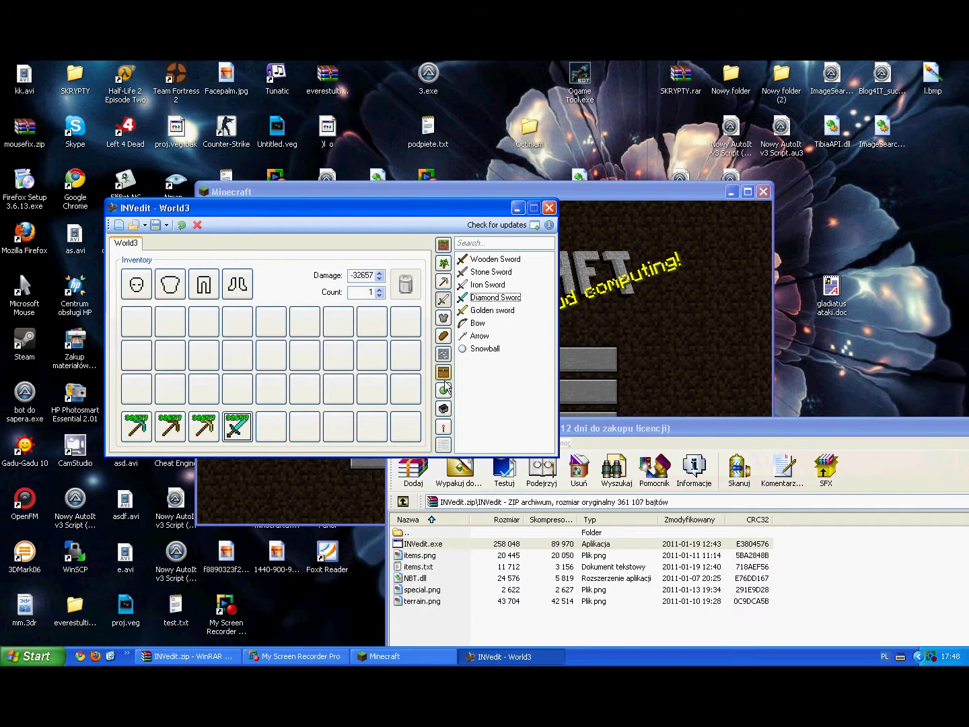
Step: Add a Water Bucket to the fifth slot of the lowest inventory row with a count of 64
click(444, 409)
click(443, 372)
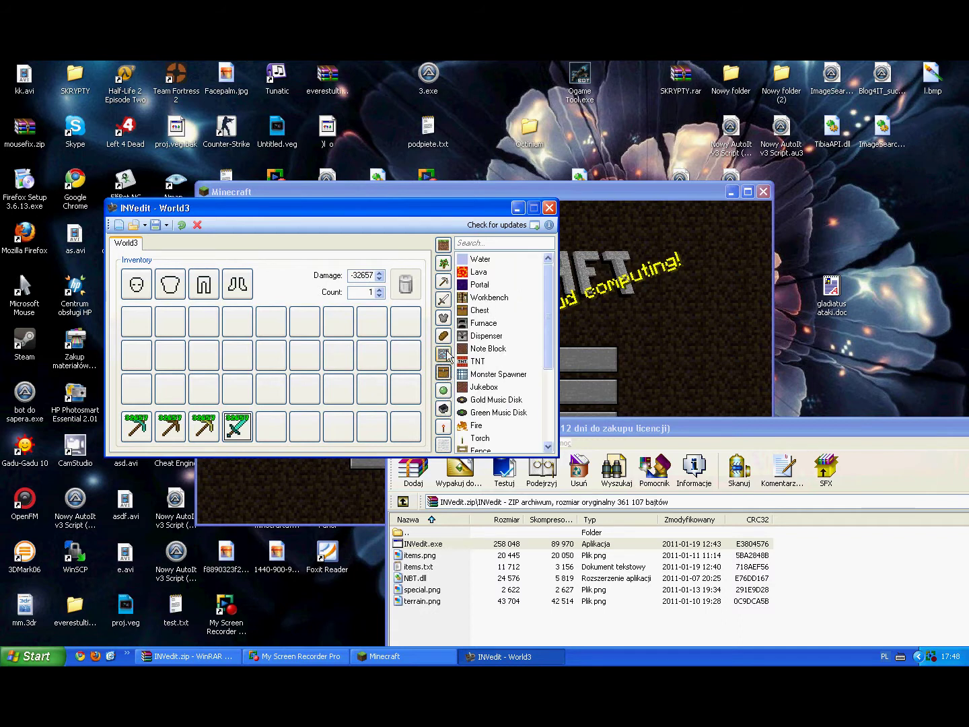
scroll(542, 404, down, 4)
drag(499, 394, 276, 430)
double_click(353, 291)
text(64)
click(338, 328)
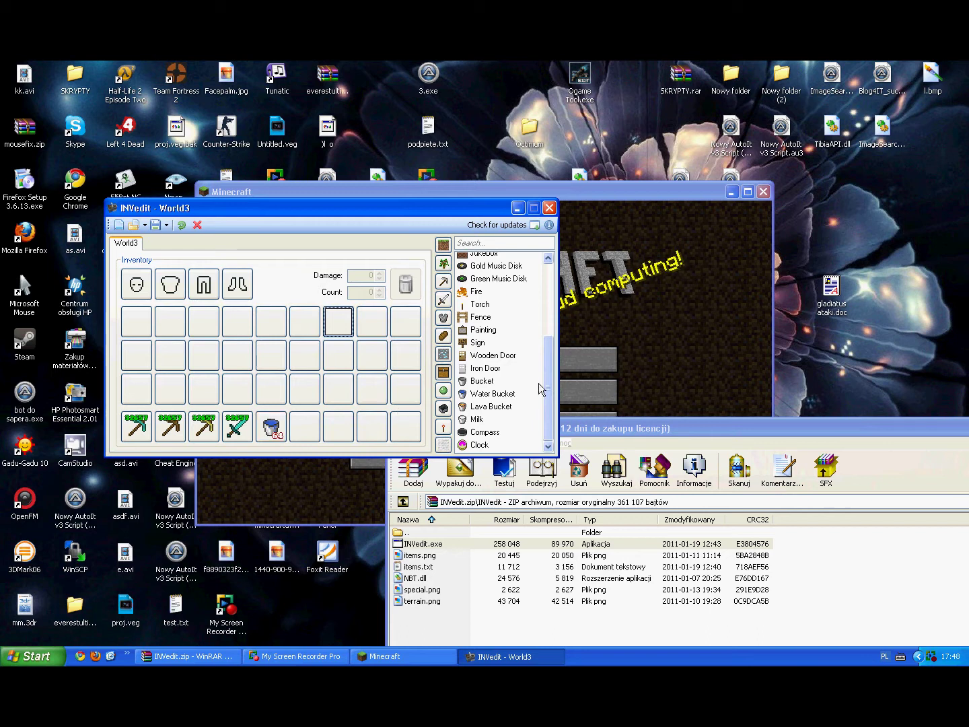
Step: Add a Lava Bucket to the sixth slot of the lowest inventory row with a count of 64
drag(498, 407, 305, 427)
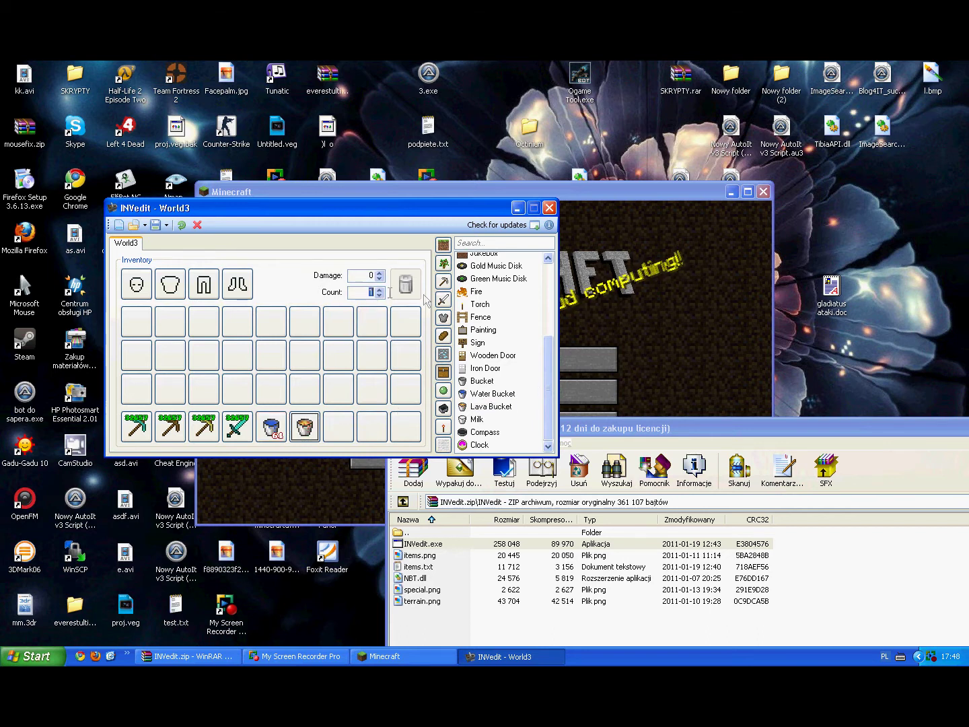
click(369, 331)
scroll(545, 361, up, 5)
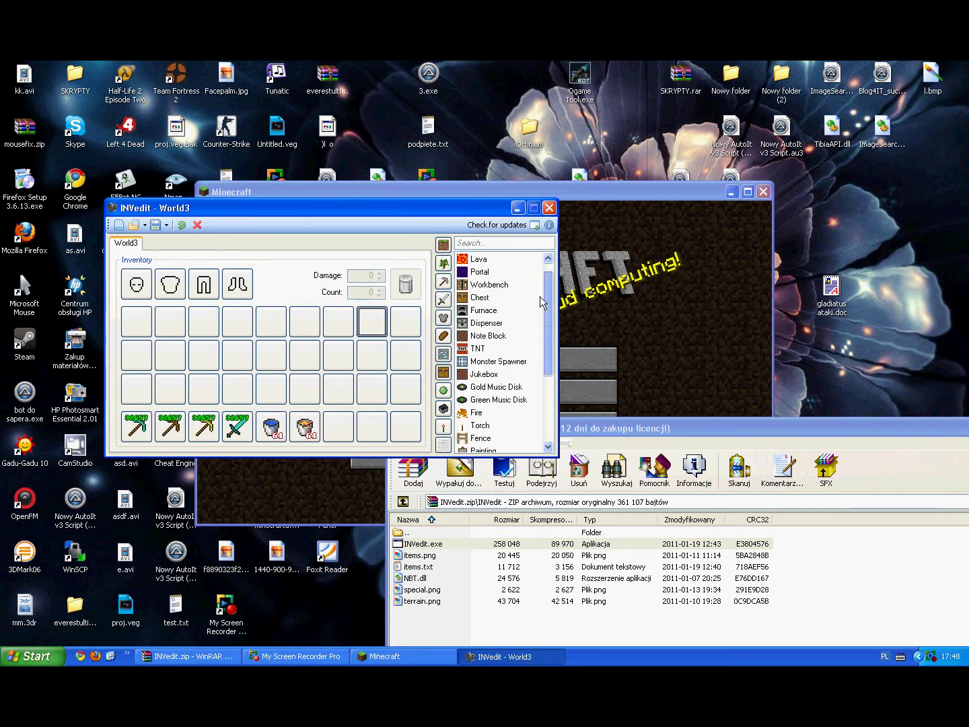
Step: Fill the armor slots with a Diamond Helmet, Chainmail Chestplate, Leather Pants and Leather Boots
click(444, 318)
drag(497, 413, 138, 285)
drag(491, 298, 235, 285)
drag(484, 286, 204, 287)
drag(498, 324, 170, 287)
Step: Enter a damage of -50000 for the boots, pants, chestplate and helmet in the armor slots
click(239, 293)
click(362, 275)
text(-50000)
click(202, 286)
click(184, 291)
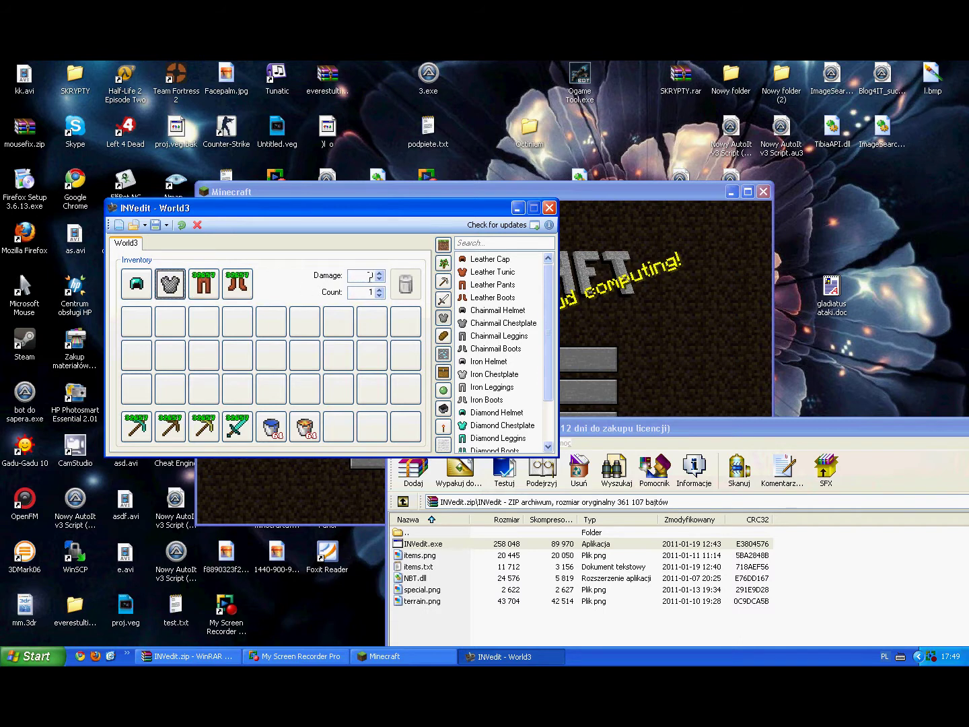
click(134, 294)
double_click(366, 277)
text(-50000)
click(338, 321)
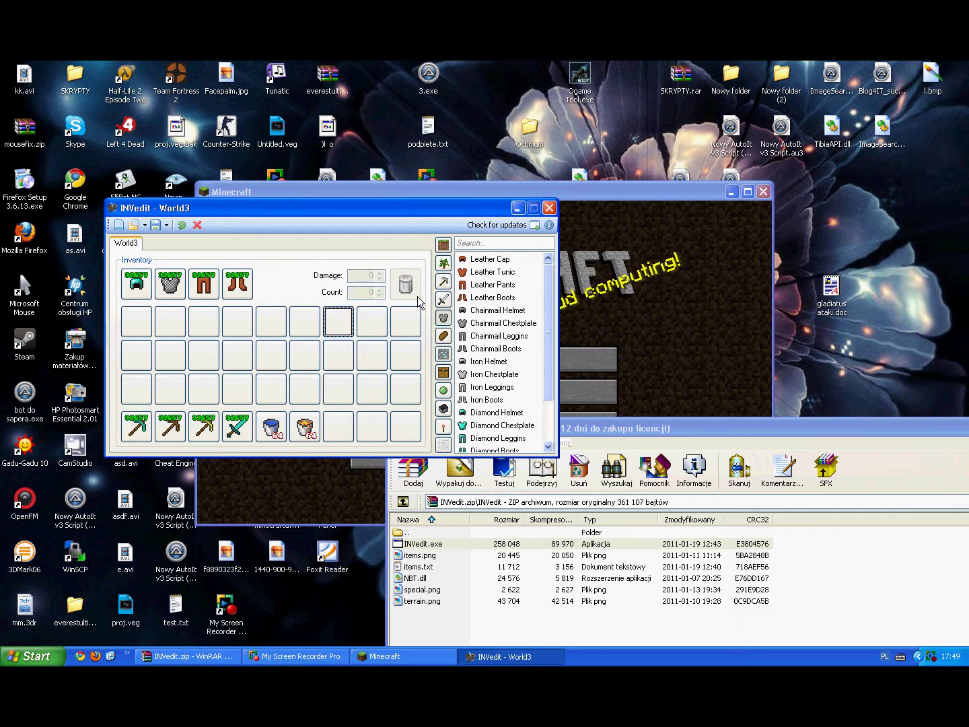
Step: Add Dirt to the seventh slot of the lowest inventory row with a count of 200
click(443, 243)
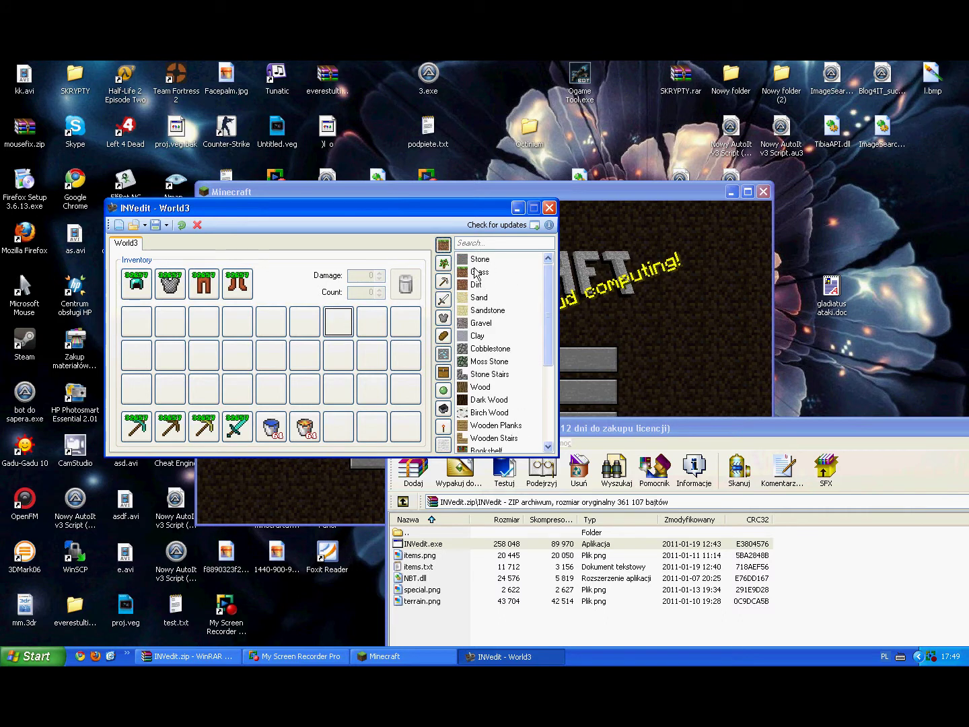
drag(476, 284, 347, 428)
double_click(360, 294)
text(200)
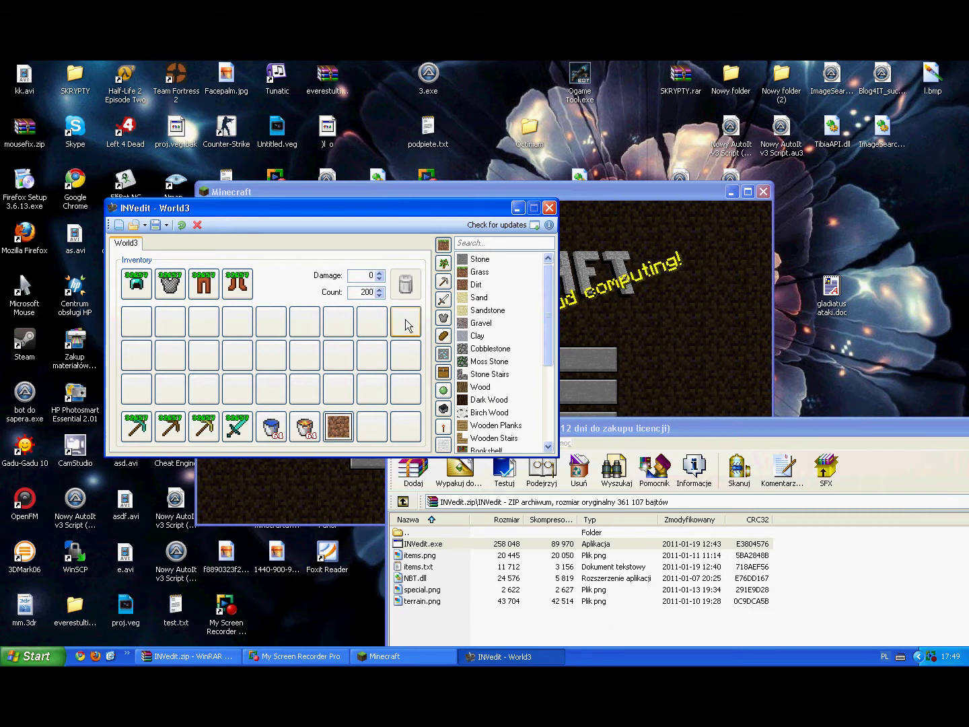
Step: Examine the items available in the block, plant, weapon, armor, food, ore and tool categories
drag(548, 348, 532, 296)
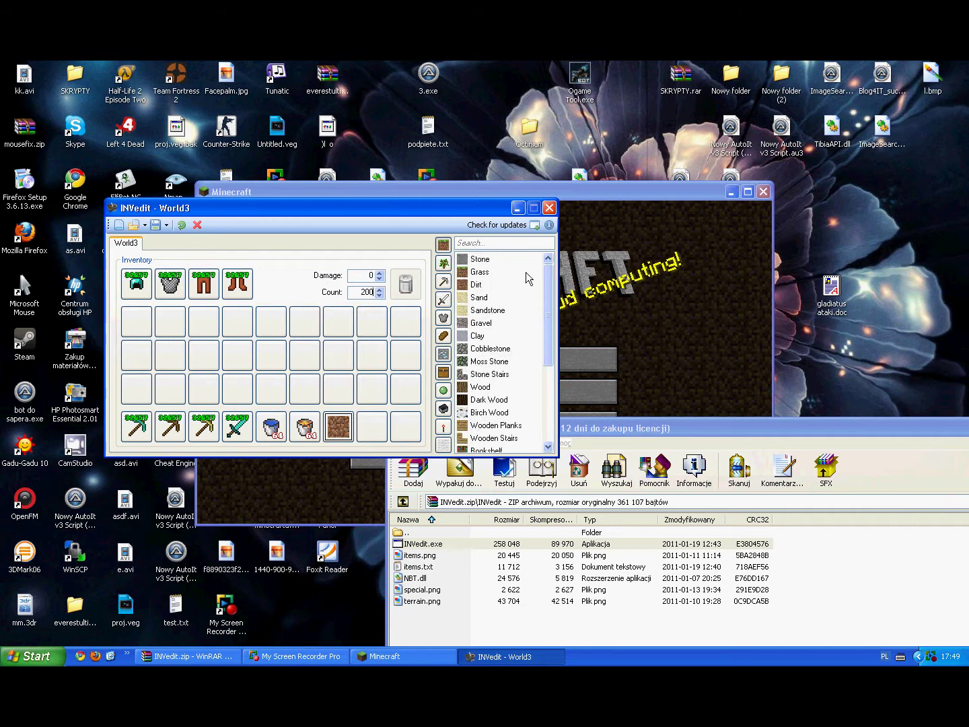
click(444, 263)
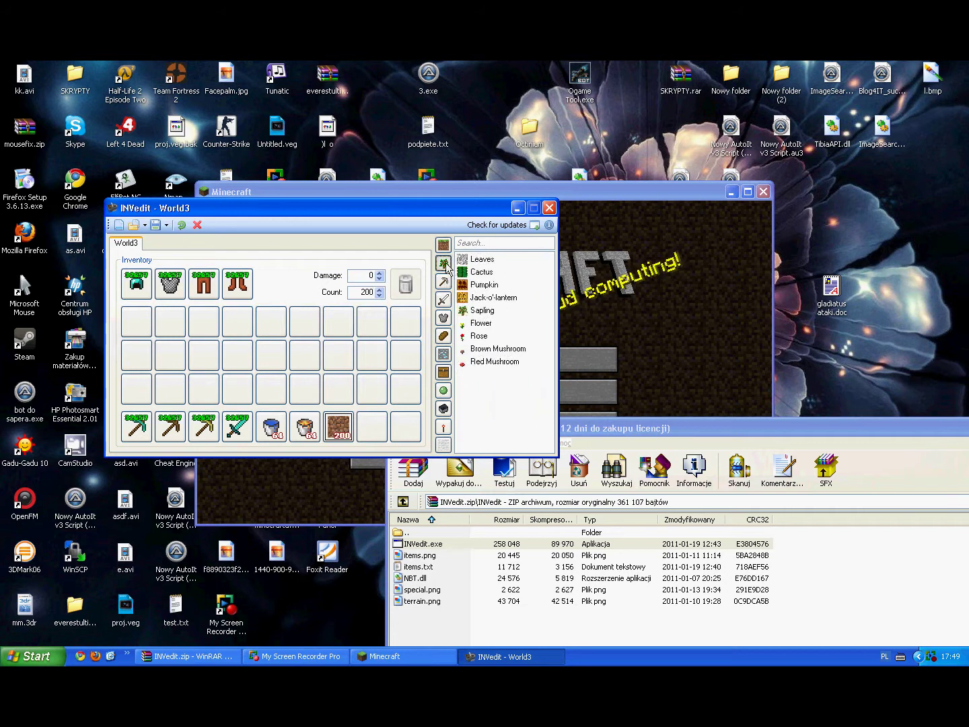
click(444, 300)
click(444, 300)
click(444, 318)
click(444, 336)
click(444, 354)
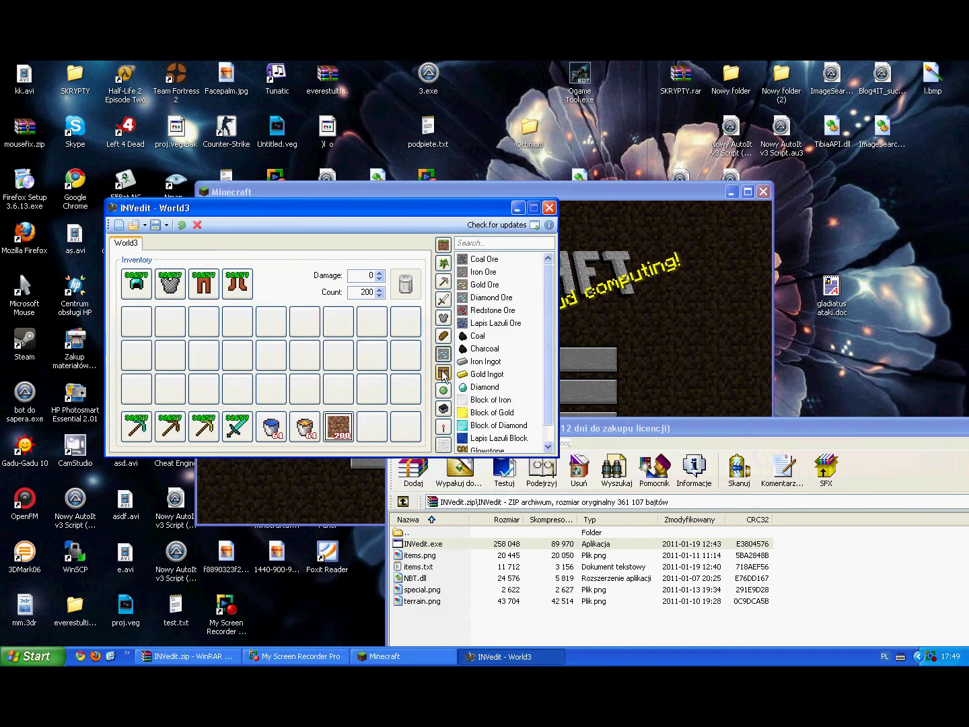
click(444, 281)
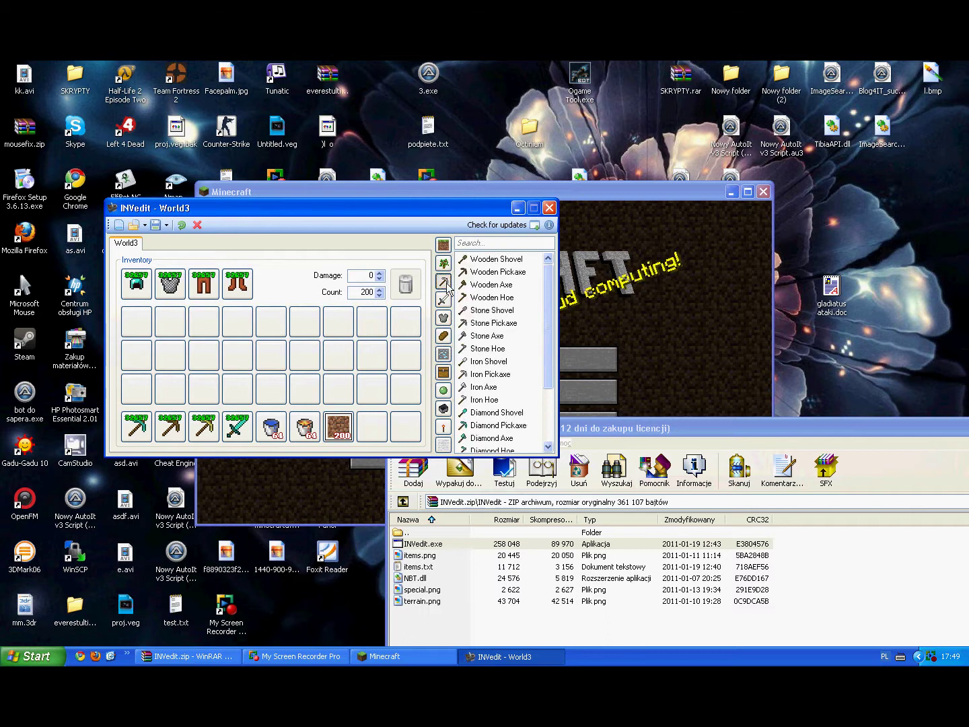
Step: Add Arrow from the weapon category to the eighth slot of the lowest inventory row with a count of 70
click(443, 299)
drag(480, 335, 372, 427)
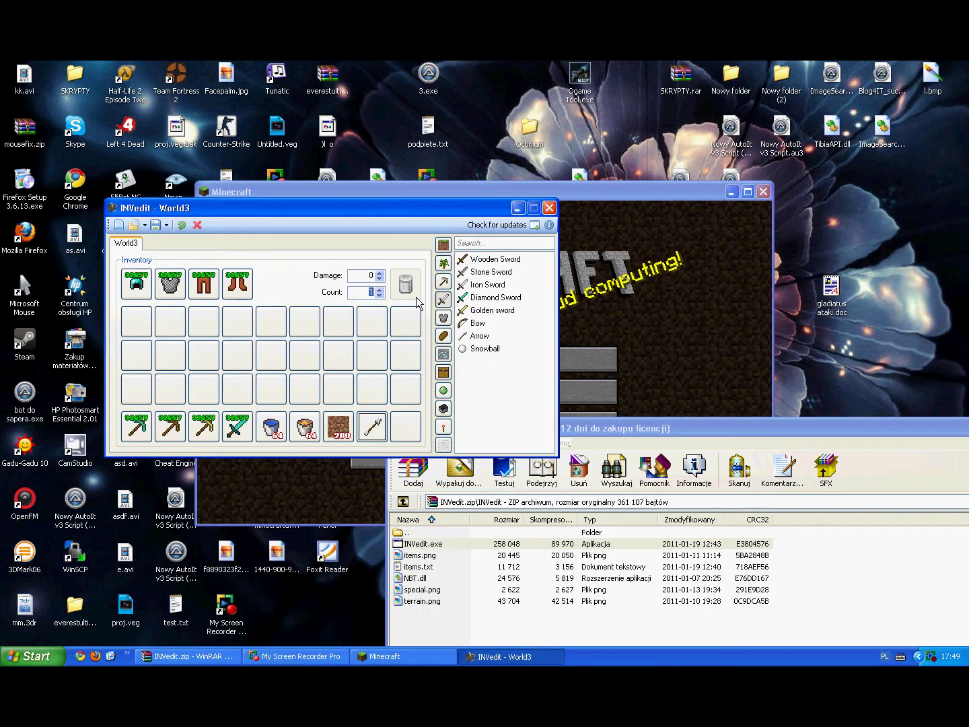
text(70)
click(462, 364)
click(444, 354)
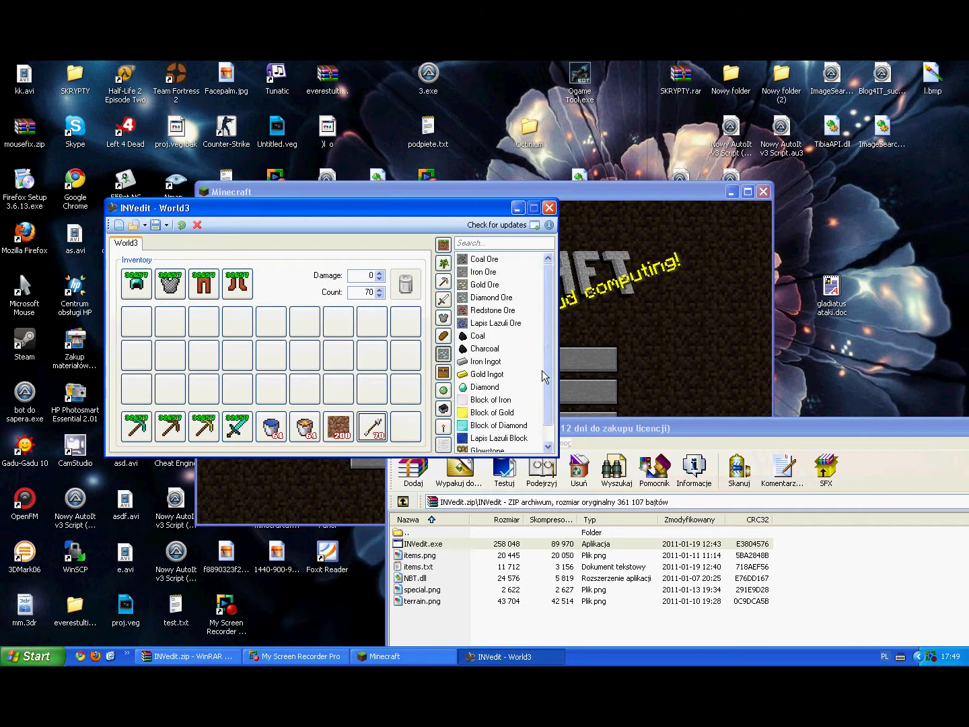
click(444, 408)
click(445, 427)
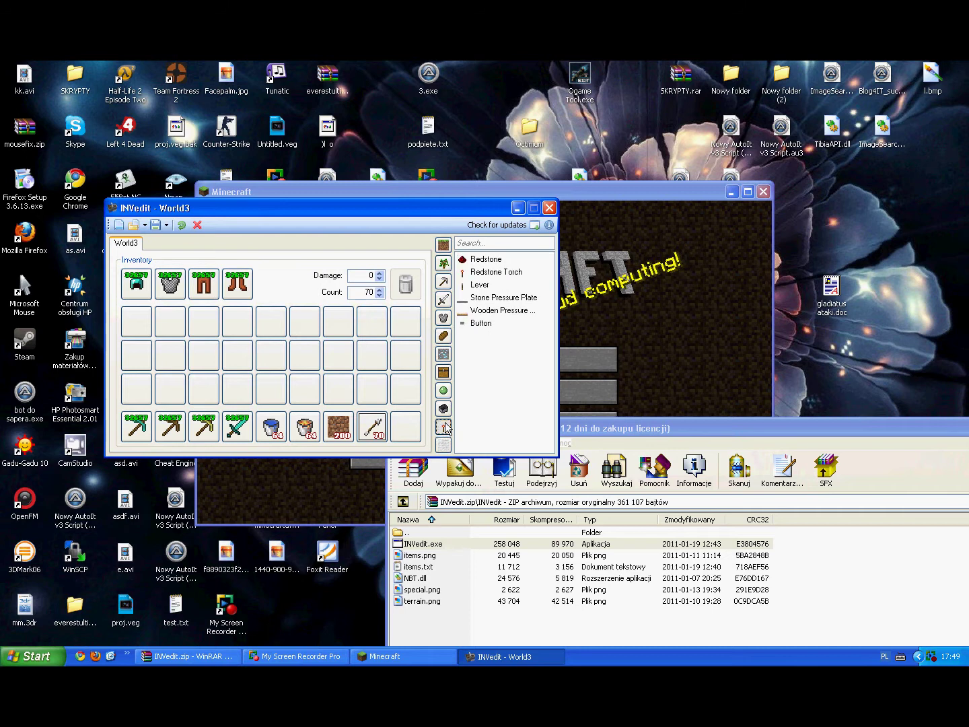
Step: Save the edited inventory to World3
click(167, 226)
click(196, 270)
Step: View the editor's program information and check for updates
click(550, 225)
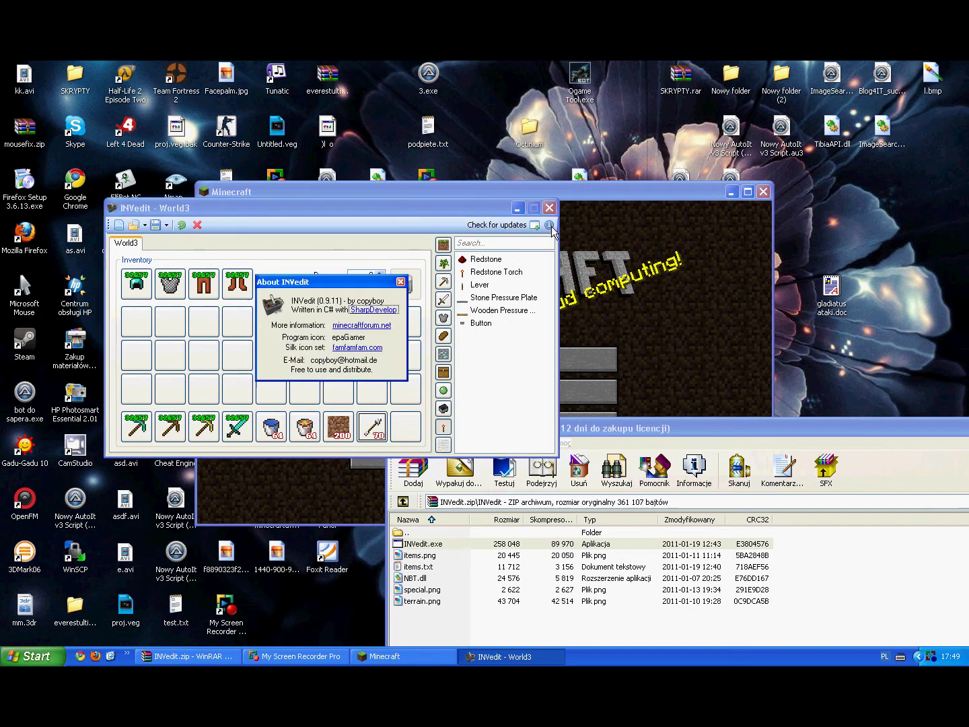
click(401, 283)
click(498, 225)
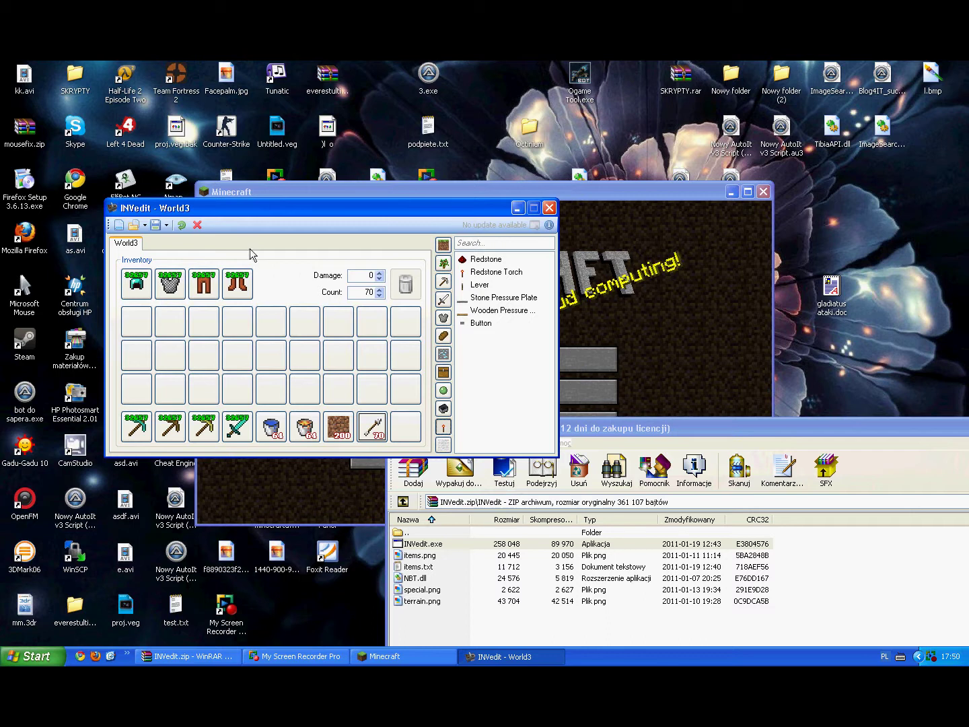
Step: Close the World3 inventory, open the World1, World2 and World3 inventories, and close them all again
click(198, 225)
click(144, 225)
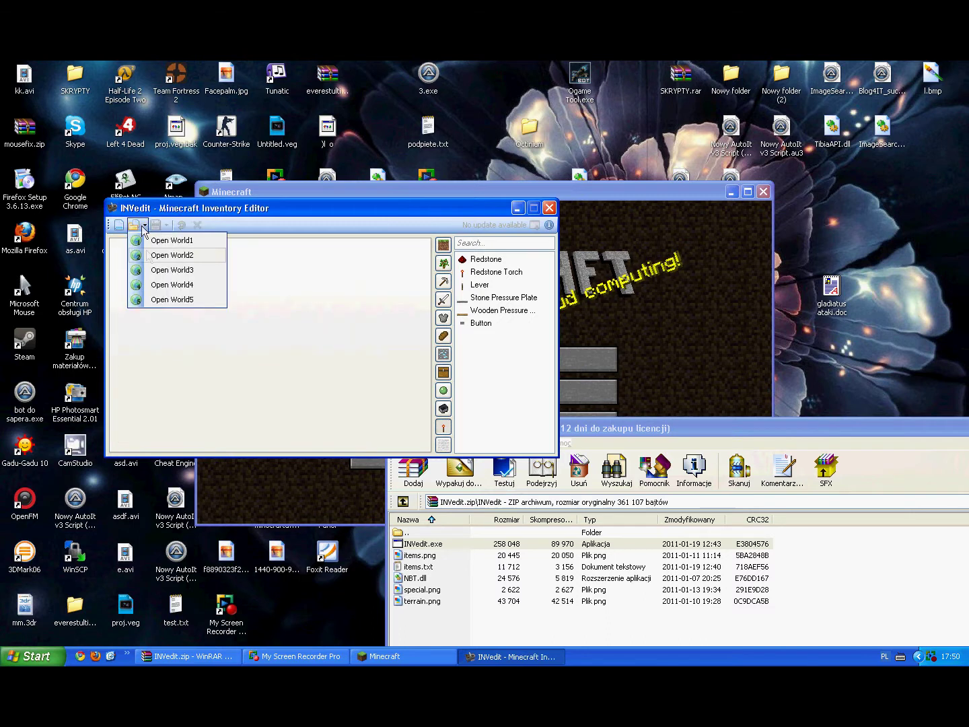
click(169, 238)
click(145, 225)
click(169, 253)
click(144, 225)
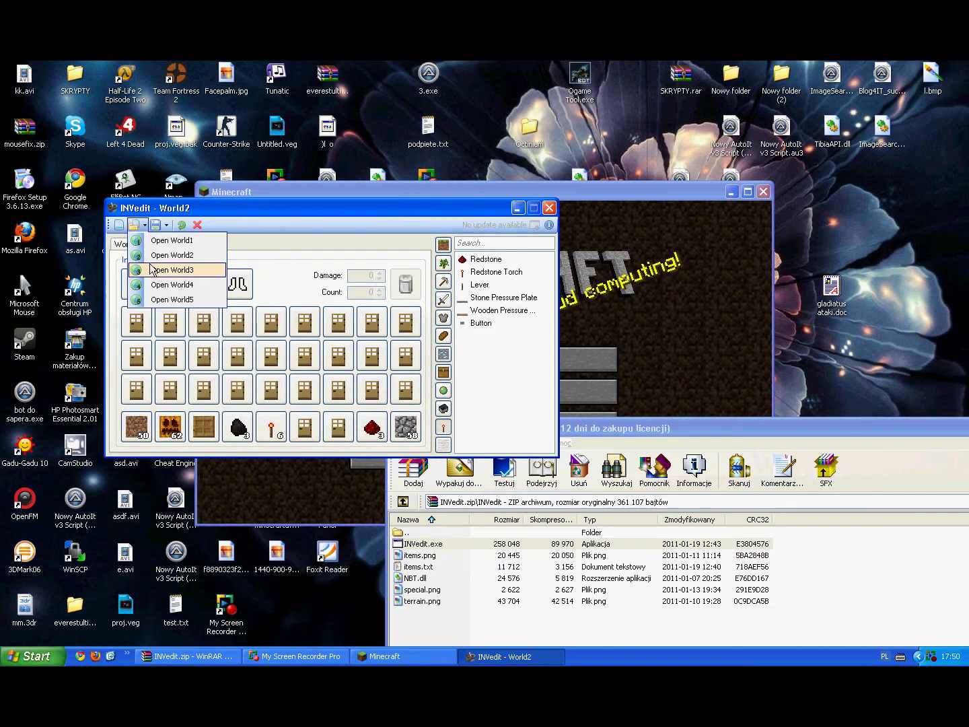
click(169, 268)
click(198, 225)
click(198, 224)
click(197, 225)
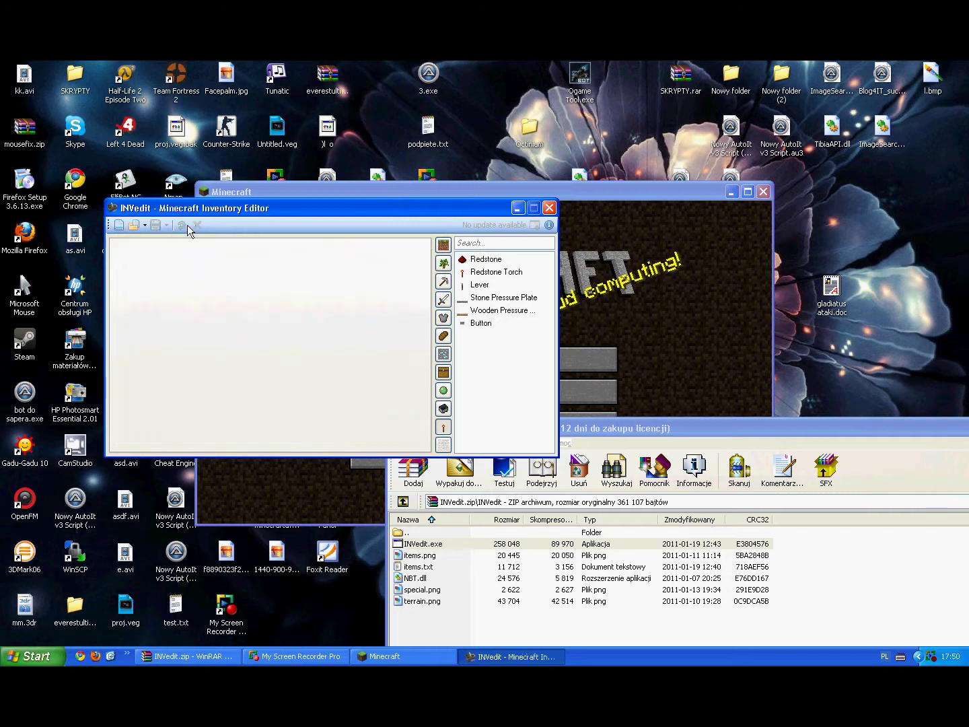
Step: Open the World2 and World3 inventories and close World2 again
click(144, 225)
click(169, 253)
click(144, 225)
click(169, 268)
click(127, 244)
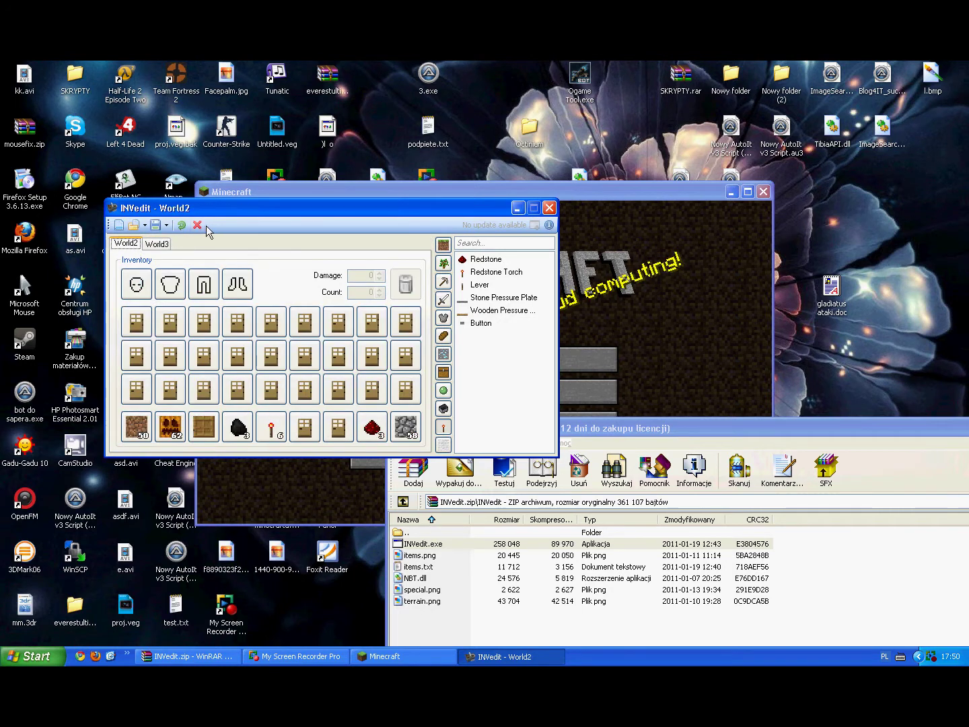
click(197, 225)
Step: Save the inventory to World3 and load World 3 in Minecraft
click(166, 225)
click(191, 271)
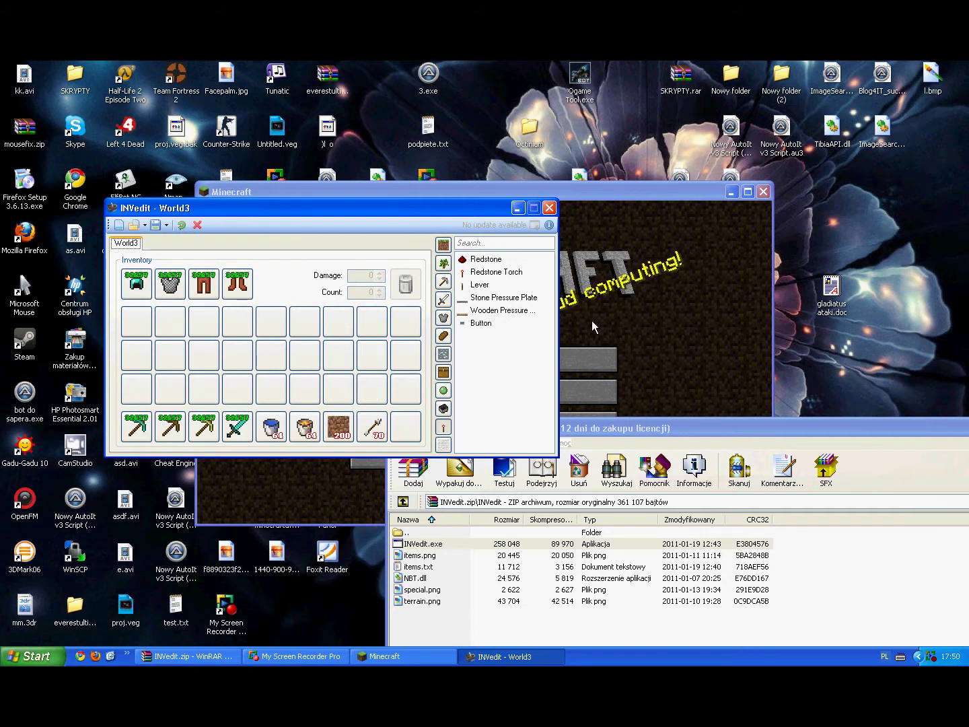
click(586, 326)
click(549, 357)
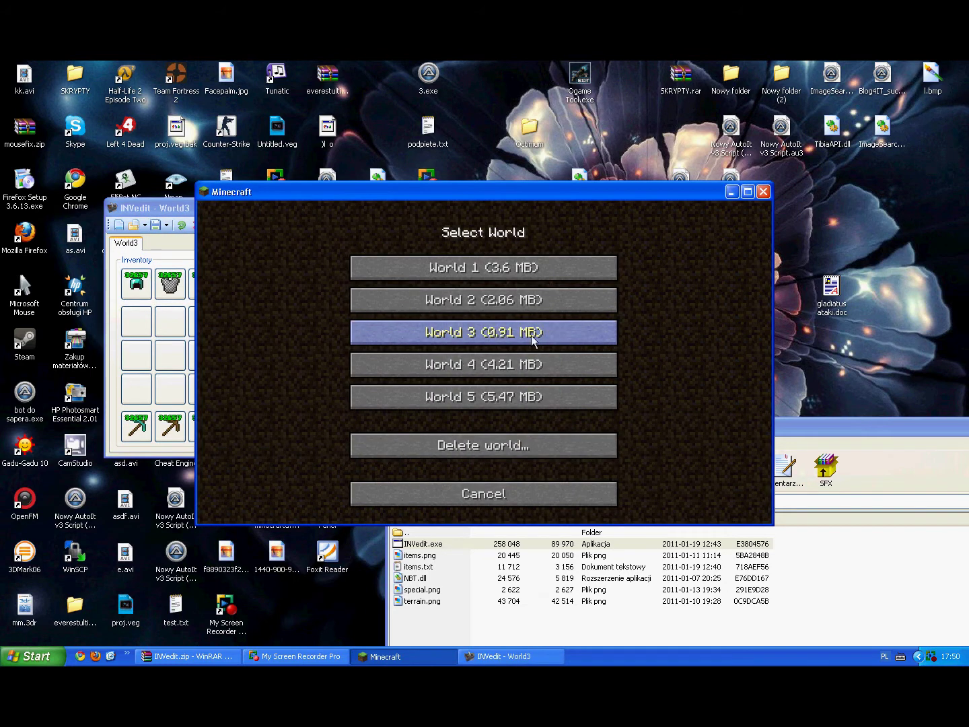
click(538, 337)
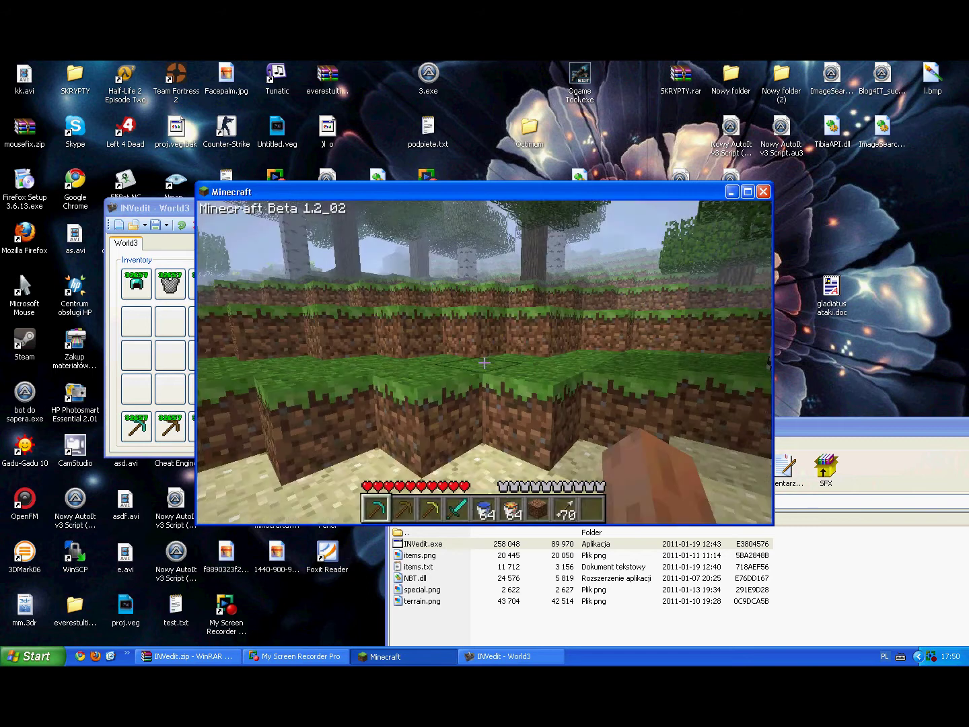
Step: Leave World 3 in Minecraft and return to the World3 inventory in INVedit
key(Escape)
click(569, 357)
click(169, 355)
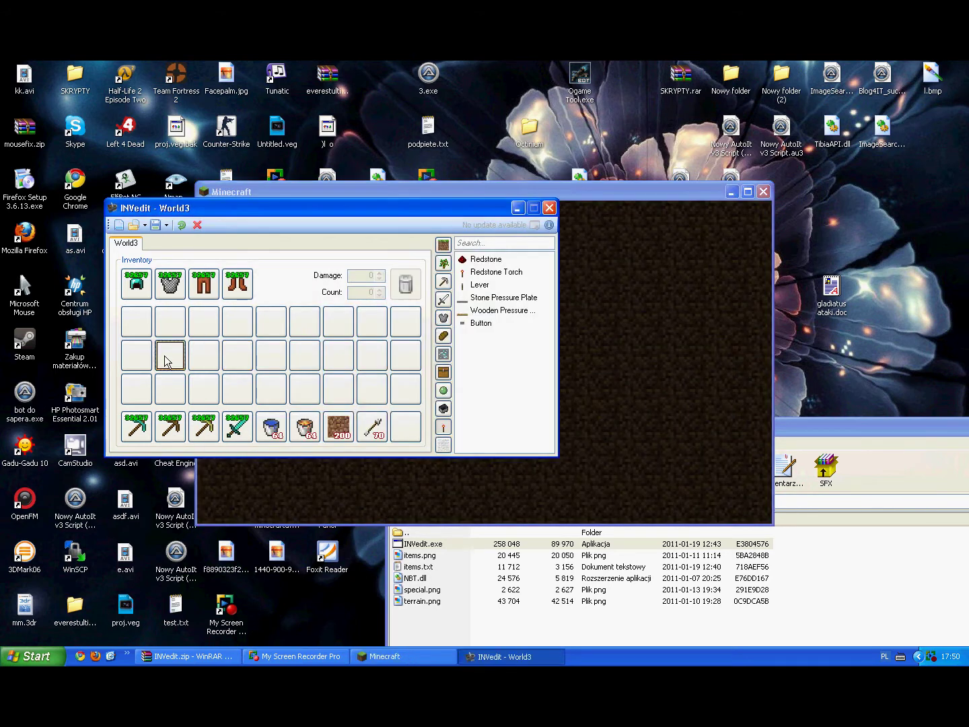
Step: Add TNT to the ninth slot of the lowest inventory row with a count of 2000 and save the inventory
click(443, 353)
click(444, 371)
drag(477, 362, 404, 424)
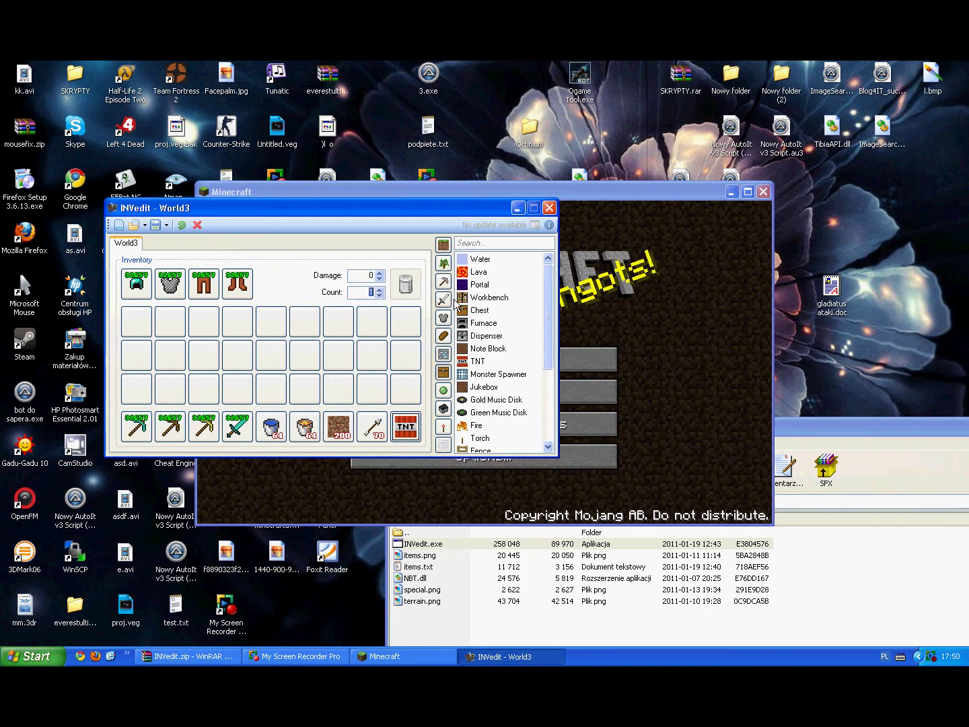
text(2000)
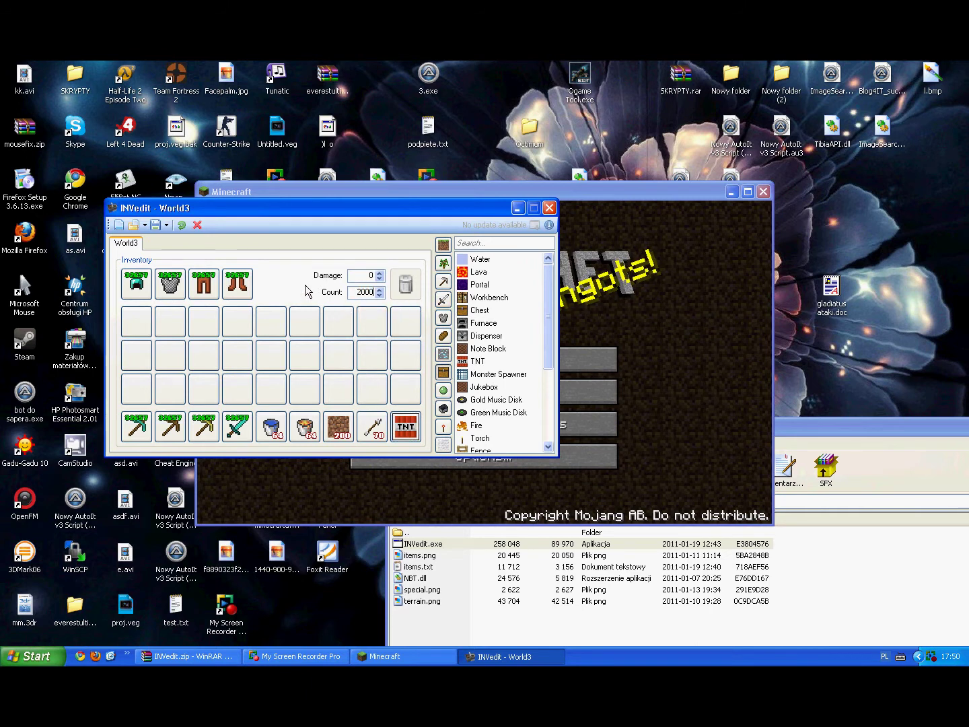
click(155, 224)
Step: Switch to Minecraft and load World 3 from the single-player worlds
click(641, 411)
click(474, 391)
click(665, 368)
click(484, 359)
click(539, 367)
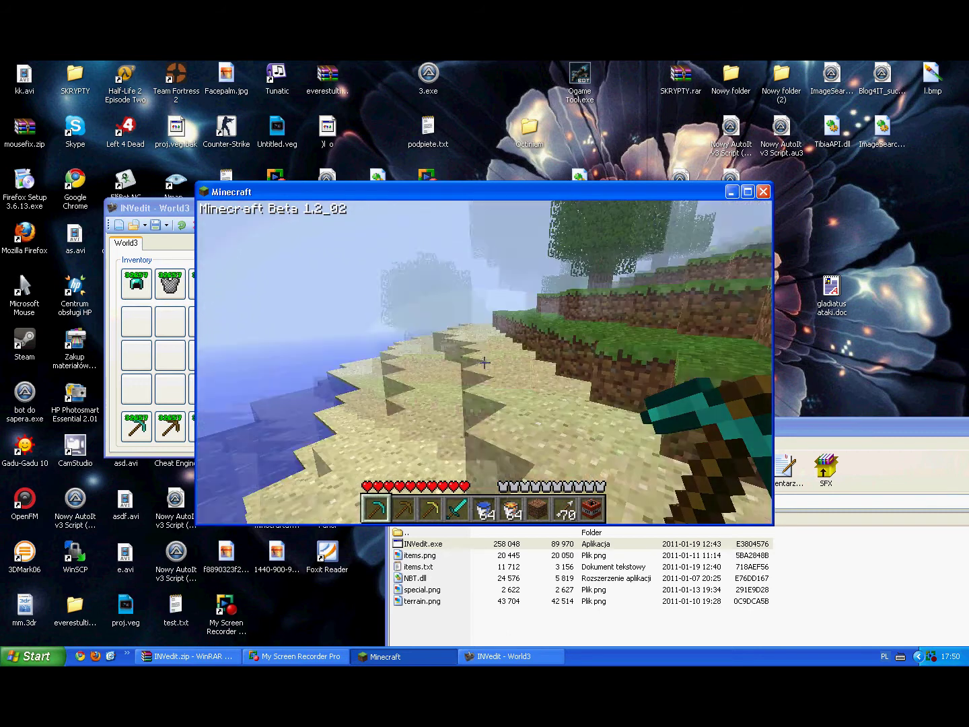
Step: Equip the lava bucket and pour lava onto the sand beside the grass bank
key(8)
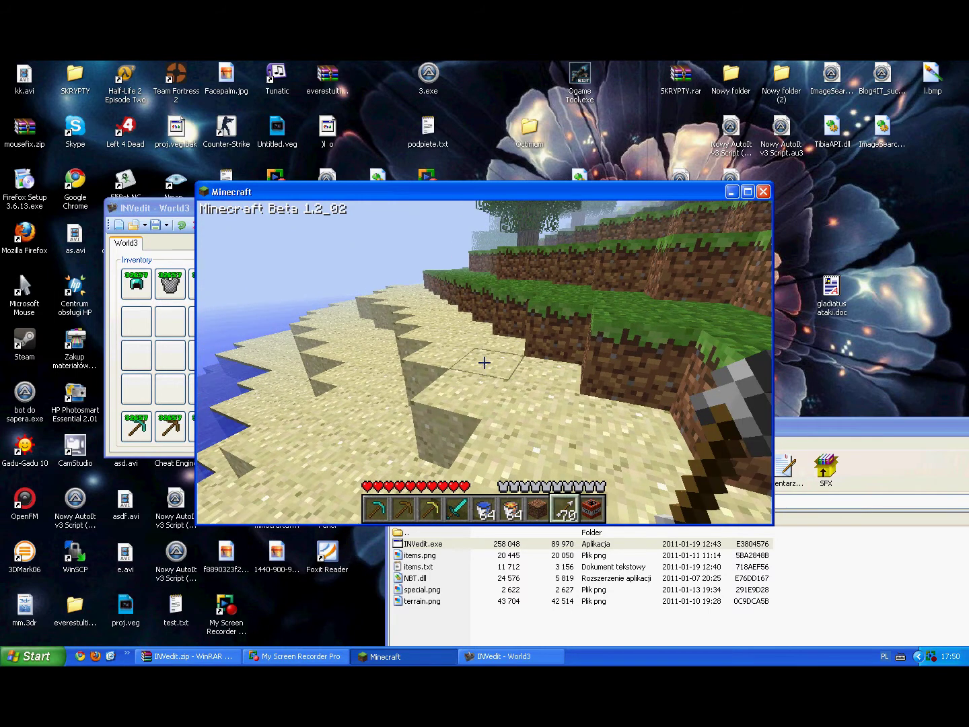
key(5)
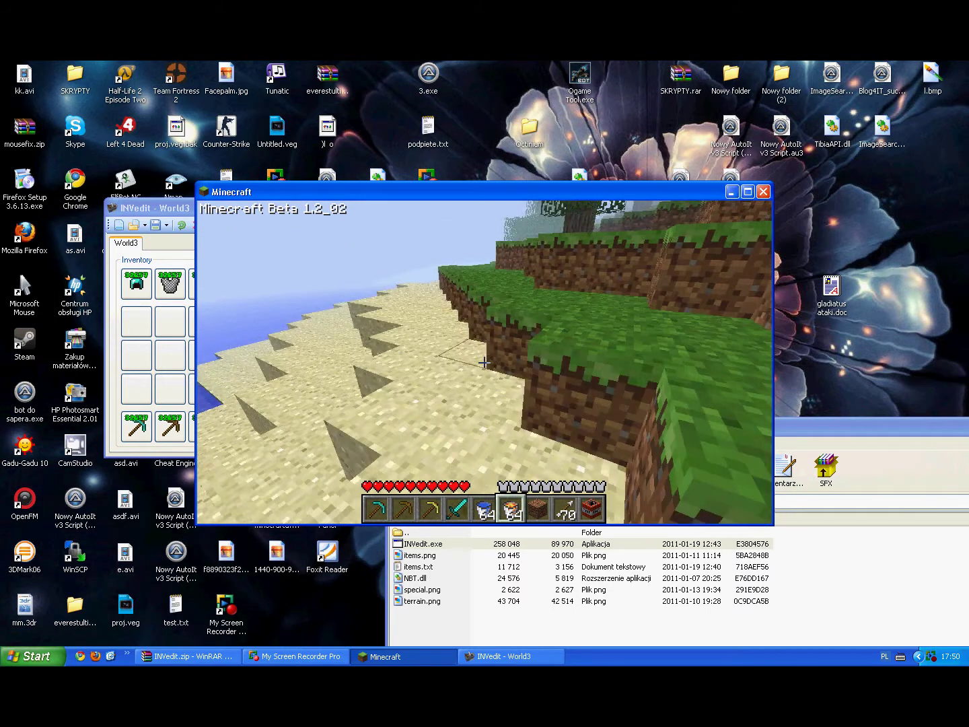
key(6)
right_click(484, 362)
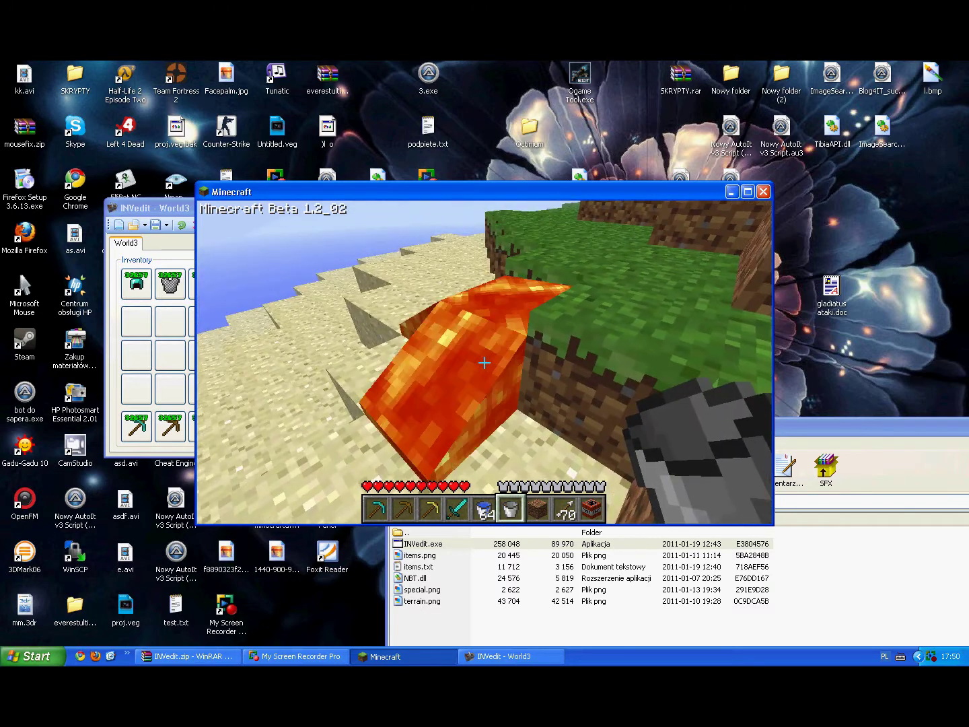
Step: Equip the water bucket, and dig out grass blocks with the diamond sword
key(5)
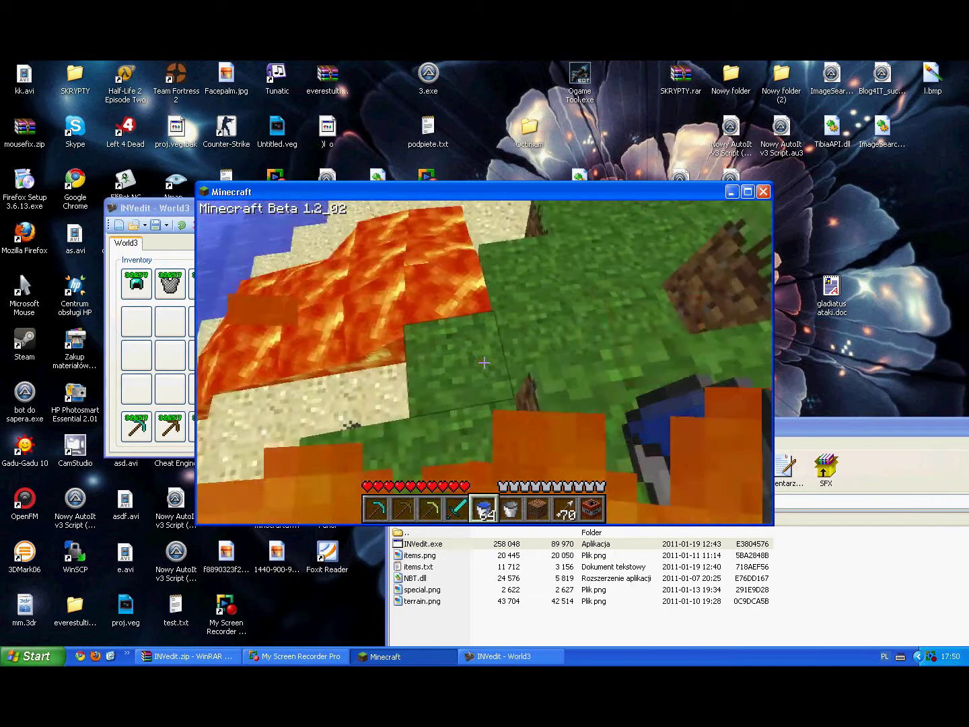
key(7)
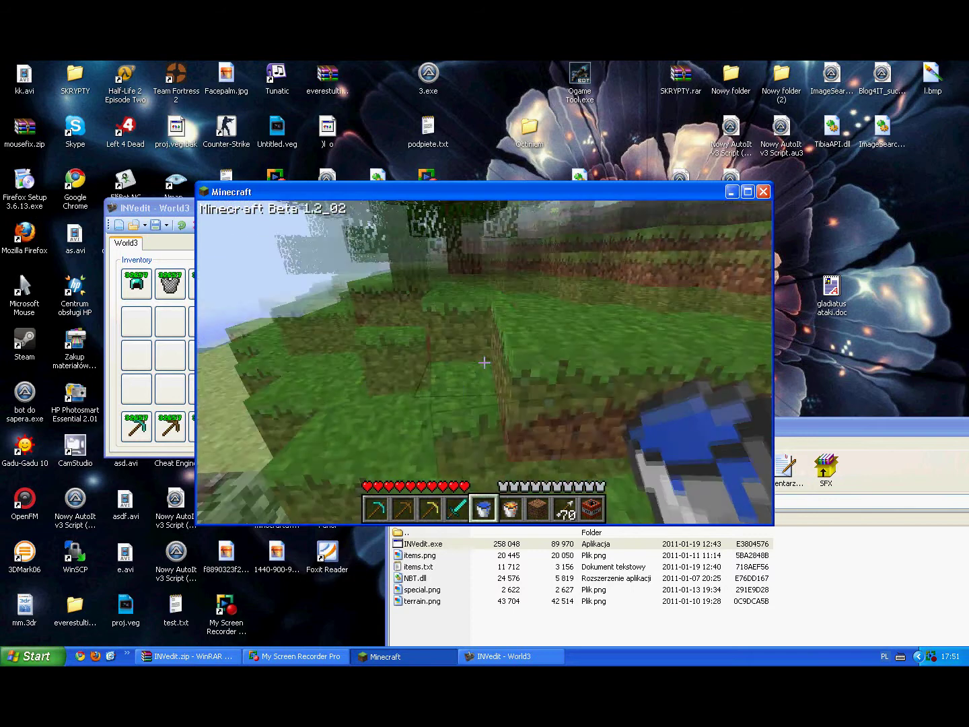
scroll(485, 363, up, 1)
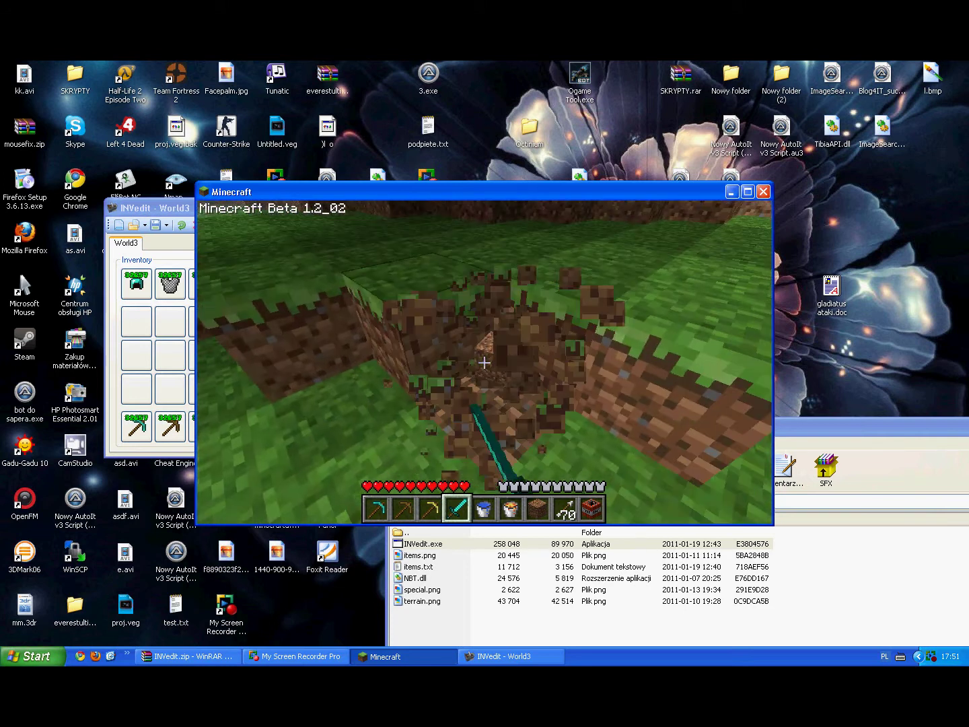
click(484, 363)
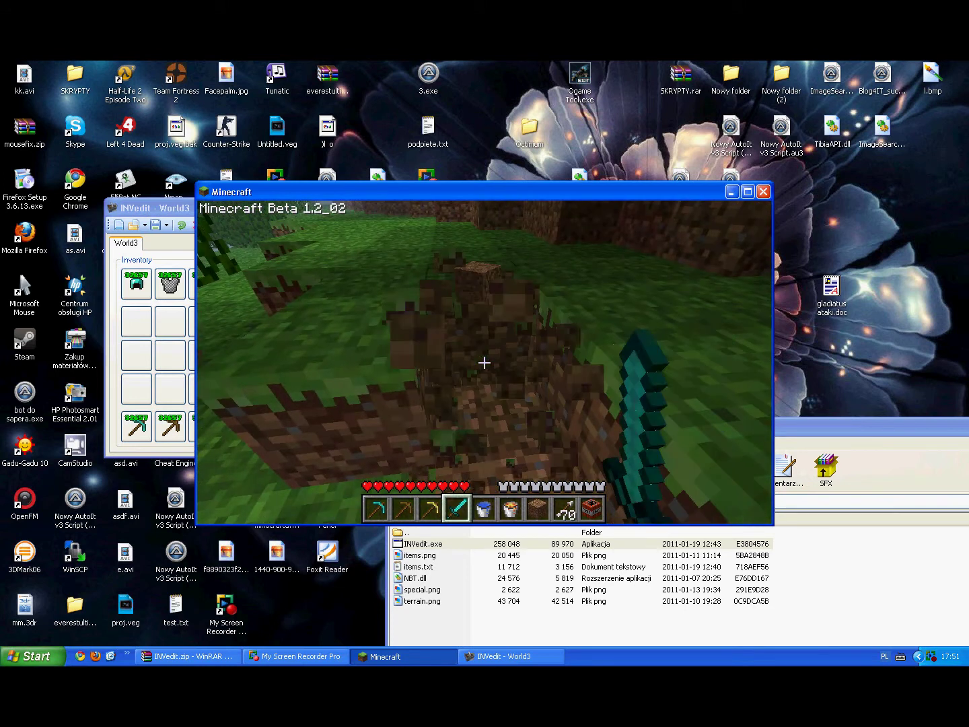
Step: Place several TNT blocks on the grass
right_click(484, 363)
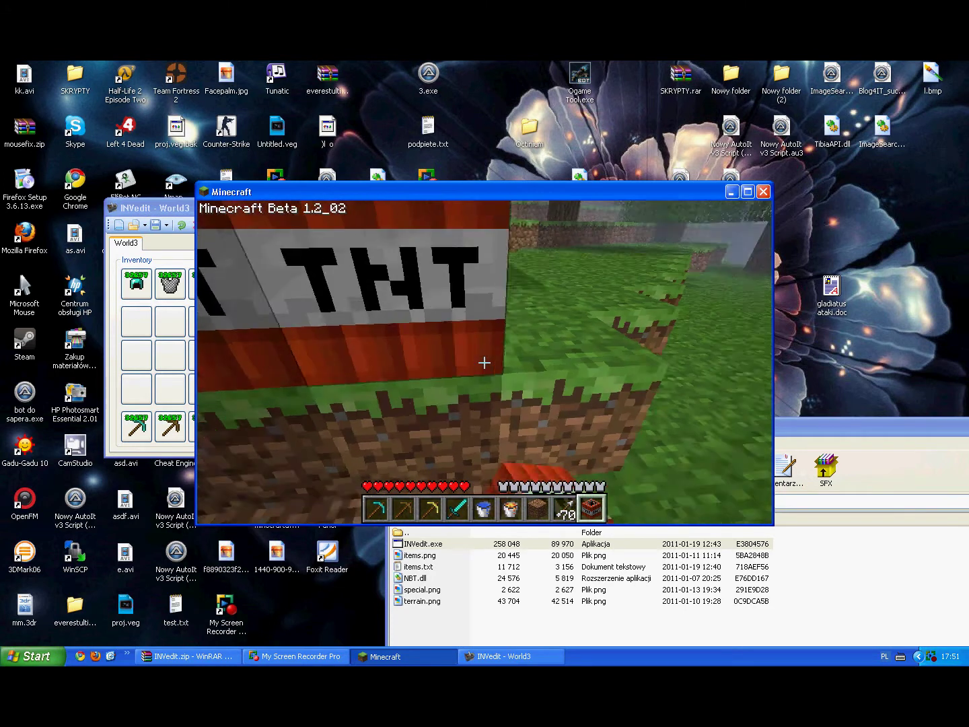
right_click(485, 363)
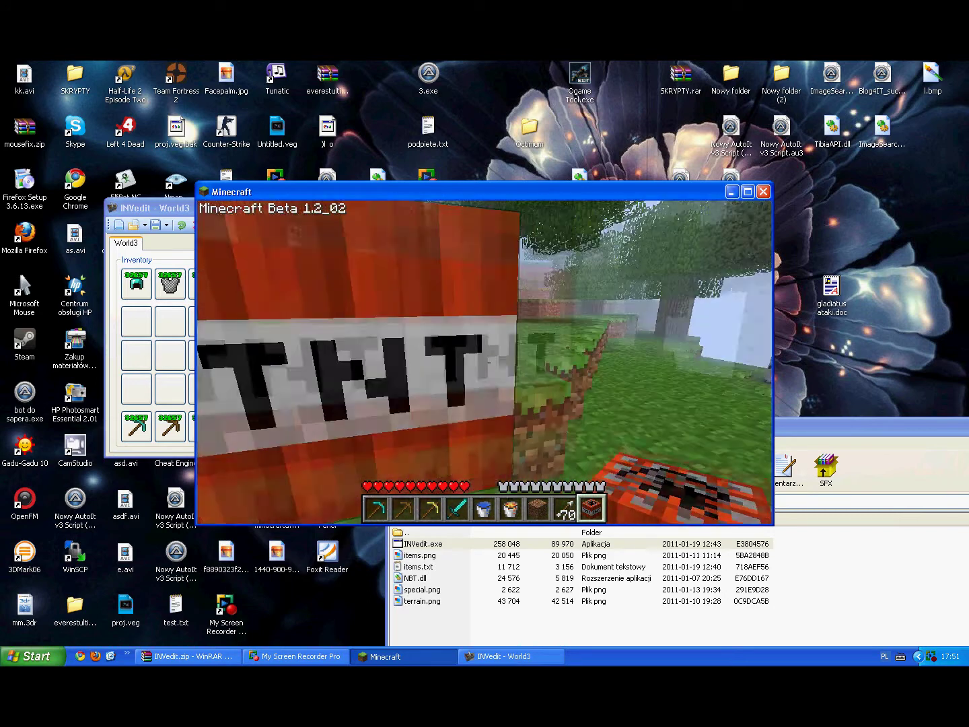
right_click(484, 363)
key(w)
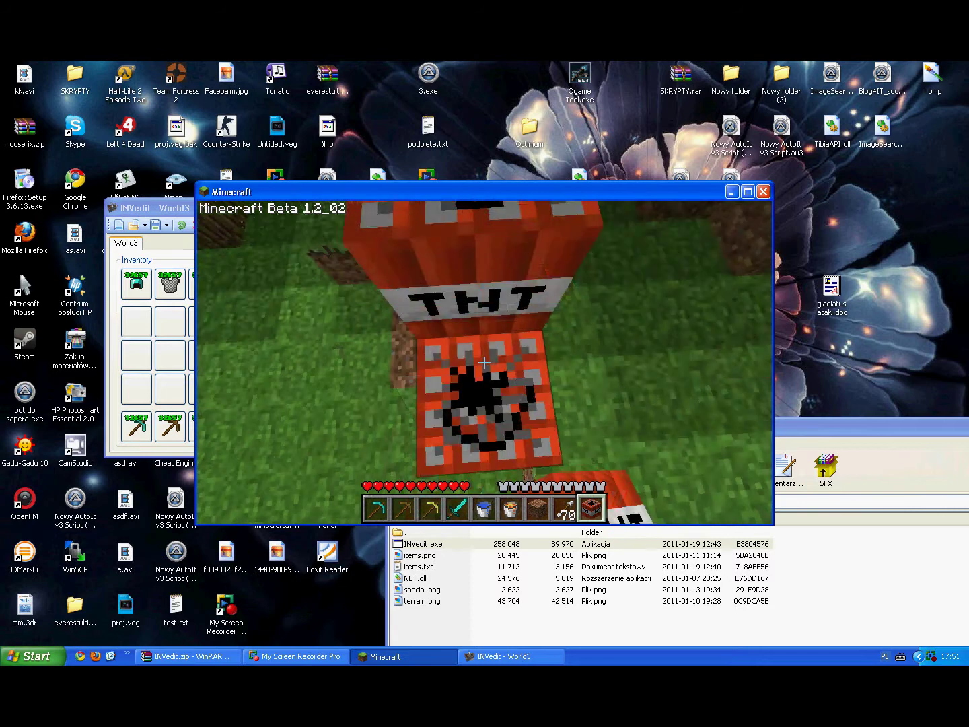